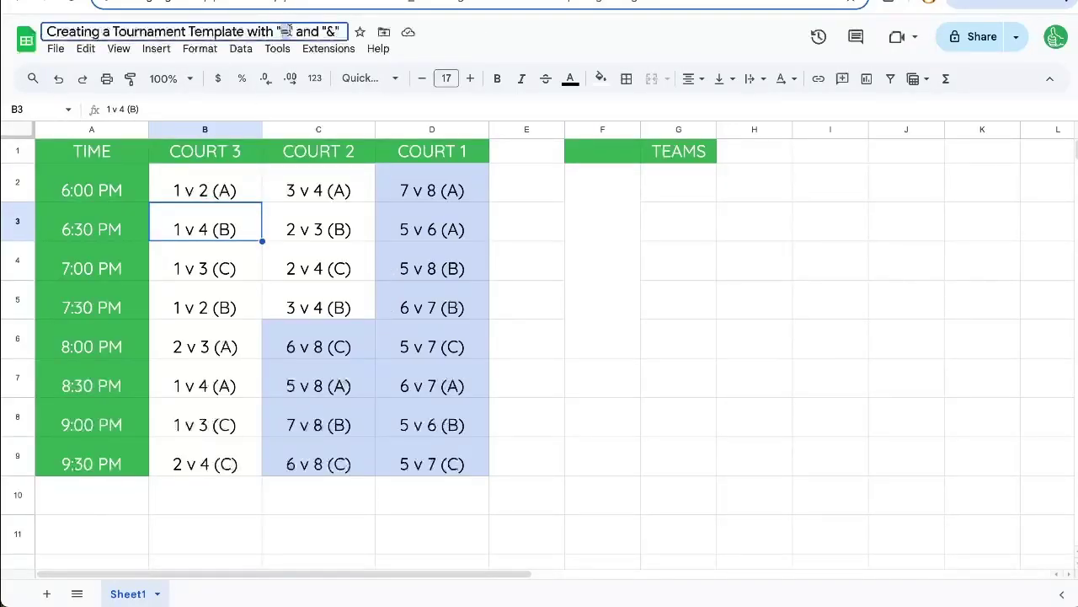
{"action": "left_click", "coordinate": [287, 32]}
{"action": "left_click", "coordinate": [350, 279]}
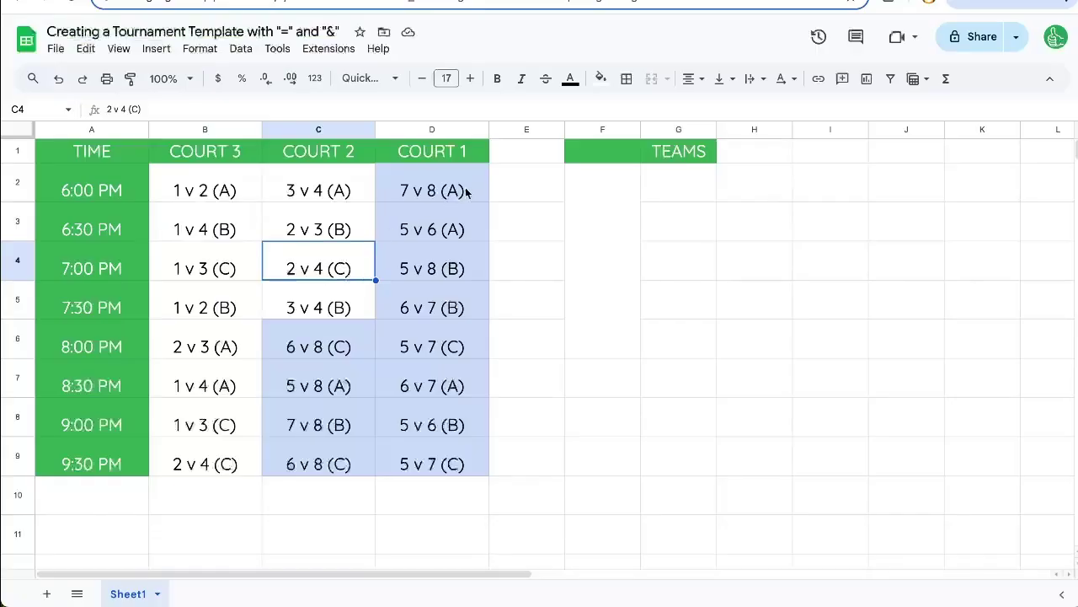
{"action": "left_click", "coordinate": [369, 199]}
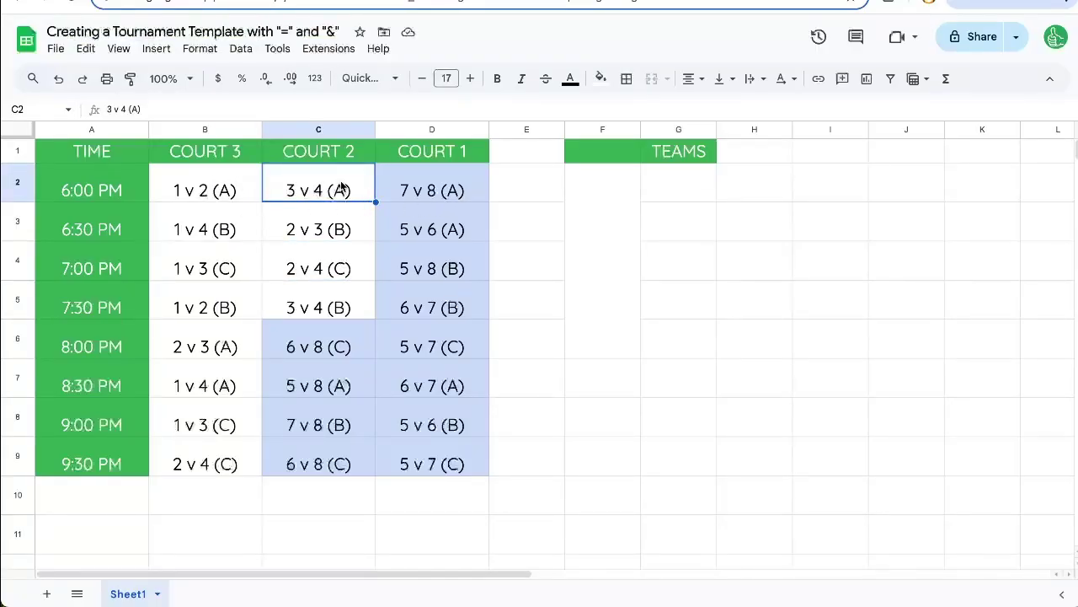
Step: Duplicate the empty merged cell F2:F6 into F7:F11 and widen the TEAMS column G
{"action": "left_click_drag", "start_coordinate": [590, 184], "coordinate": [602, 345]}
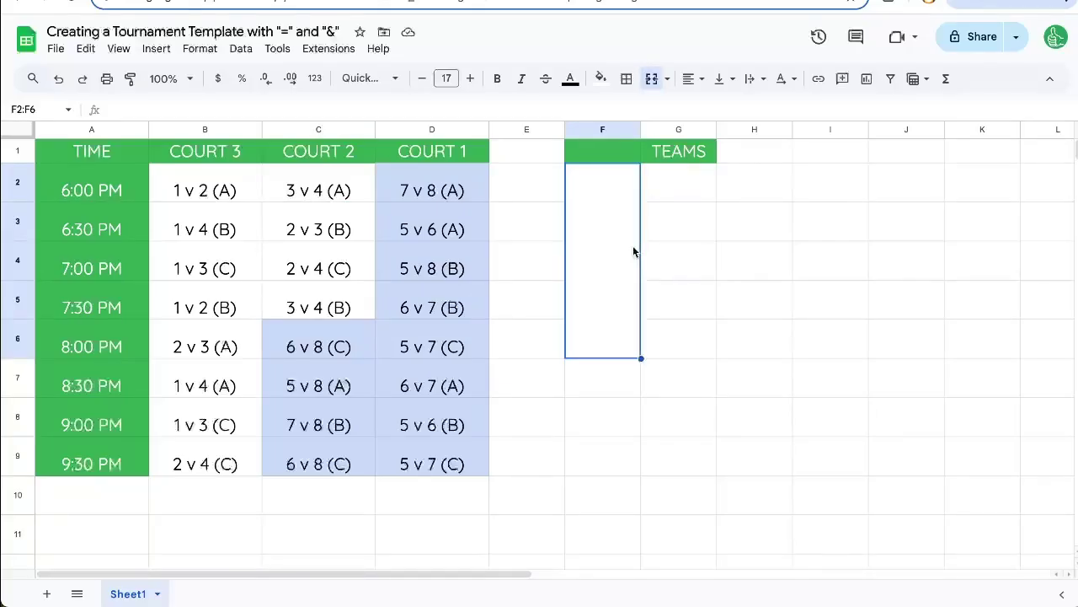
{"action": "left_click_drag", "start_coordinate": [633, 245], "coordinate": [609, 387]}
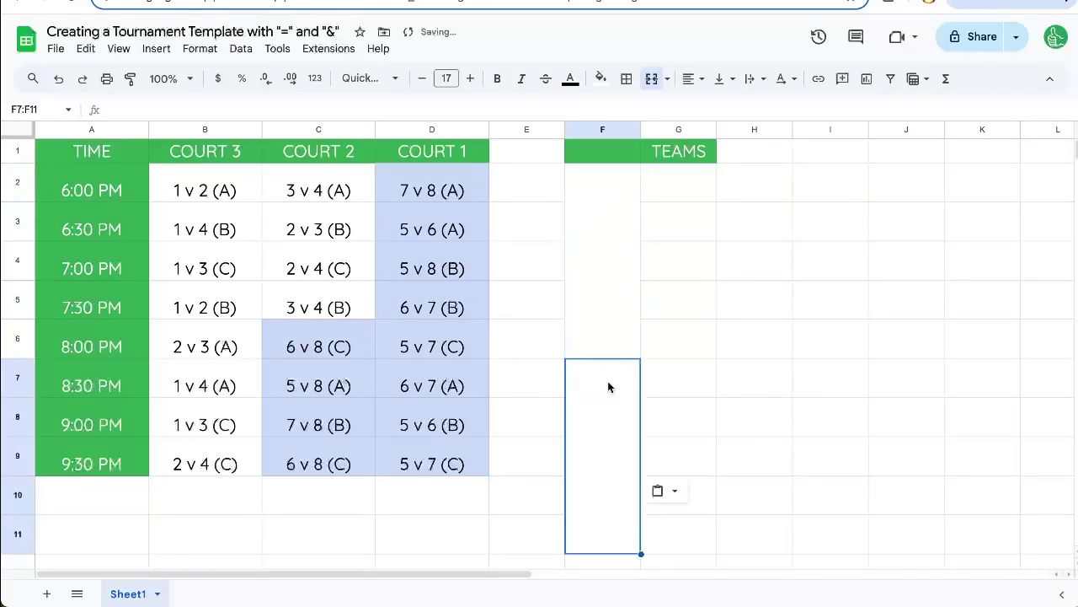
{"action": "left_click", "coordinate": [680, 173]}
{"action": "left_click_drag", "start_coordinate": [716, 130], "coordinate": [769, 130]}
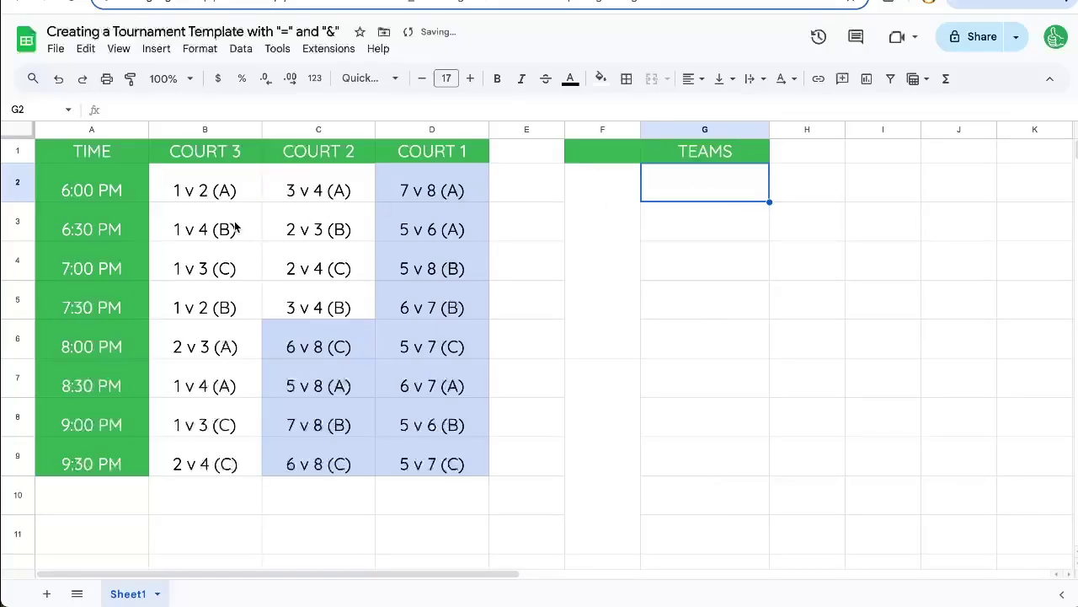
{"action": "left_click", "coordinate": [215, 194]}
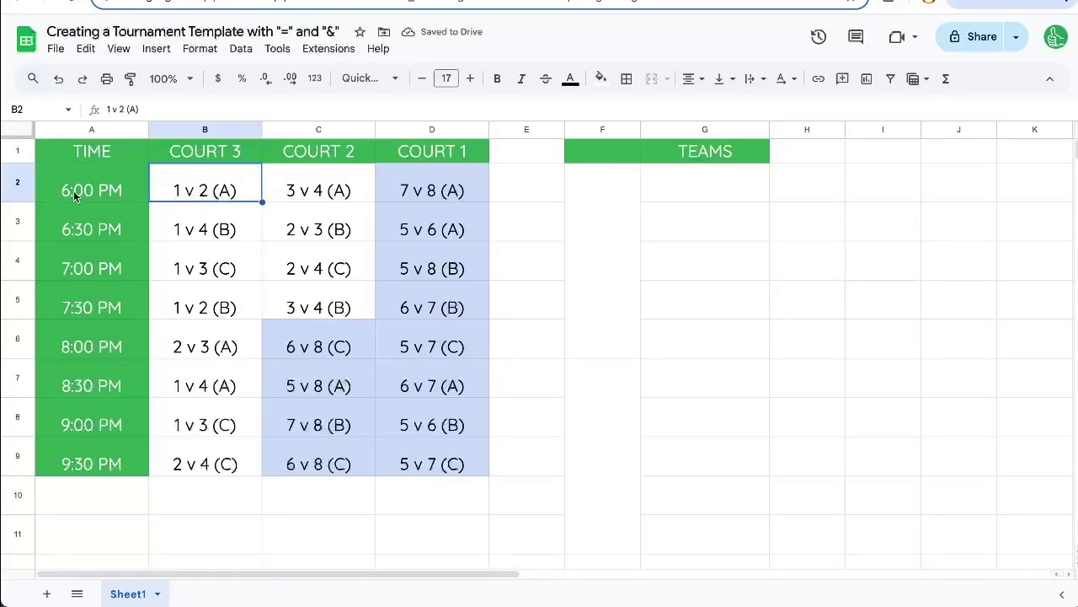
{"action": "left_click_drag", "start_coordinate": [75, 191], "coordinate": [110, 455]}
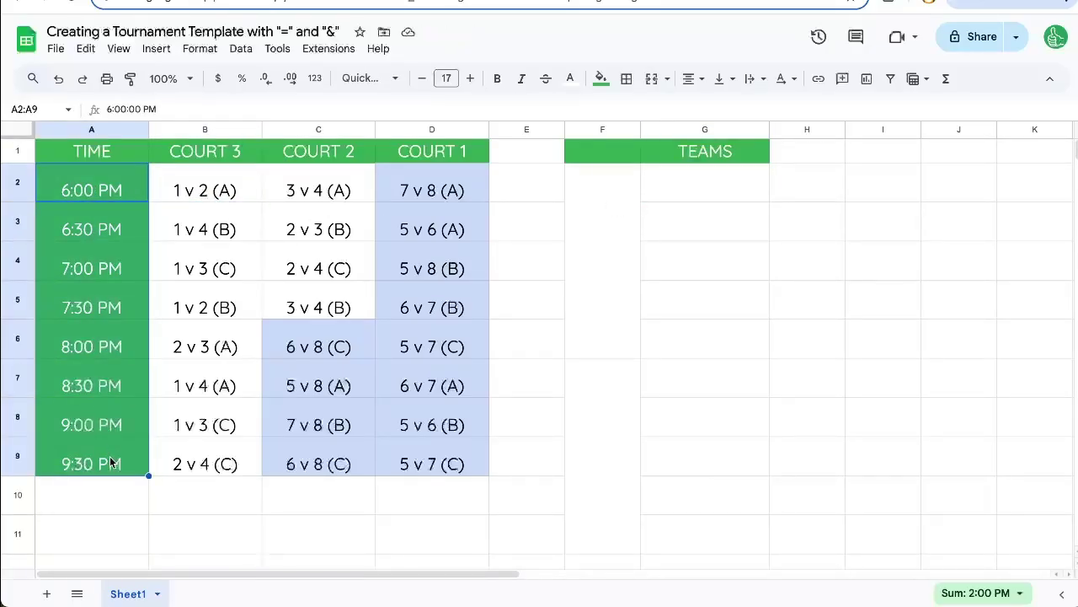
{"action": "left_click", "coordinate": [93, 238]}
{"action": "key", "text": "Down"}
{"action": "left_click", "coordinate": [219, 198]}
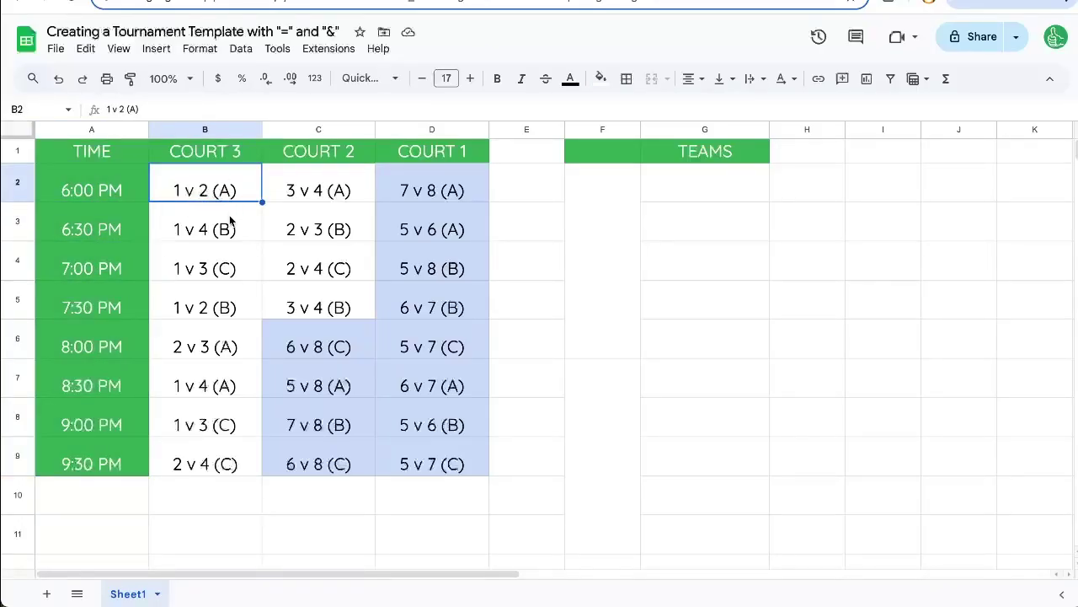
{"action": "left_click", "coordinate": [334, 199]}
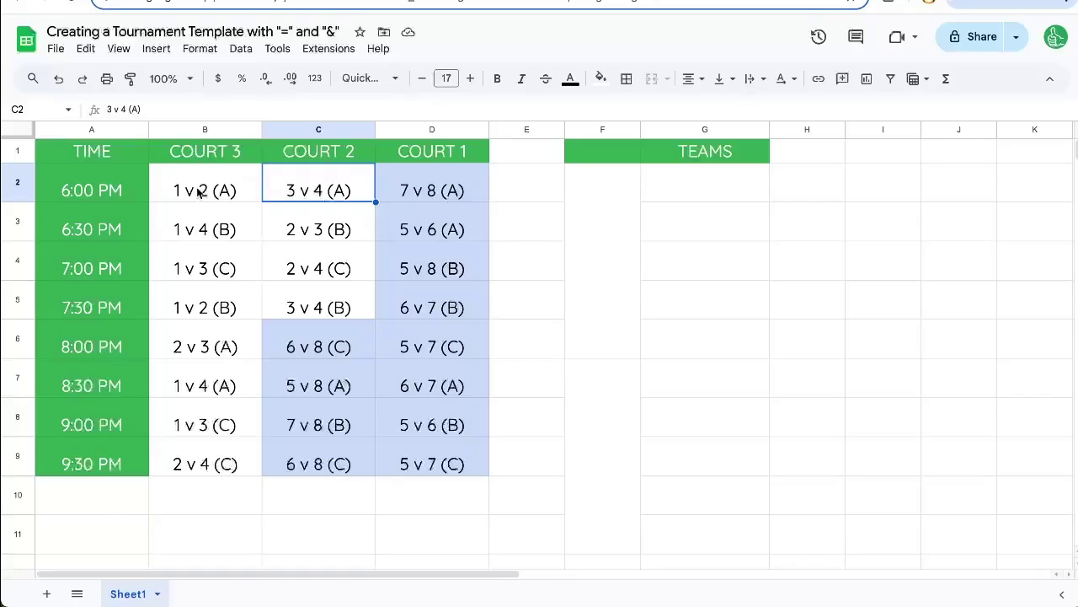
Step: Search the sheet for 1 to check team 1's games in the Court 3 schedule, and close the search
{"action": "key", "text": "ctrl+f"}
{"action": "type", "text": "1"}
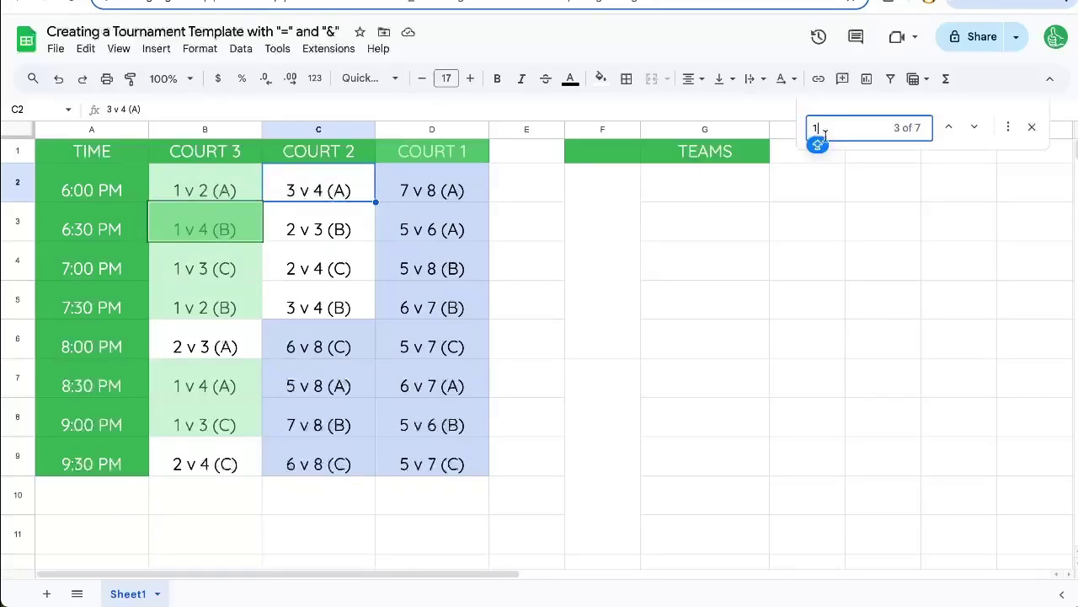
{"action": "left_click", "coordinate": [217, 192]}
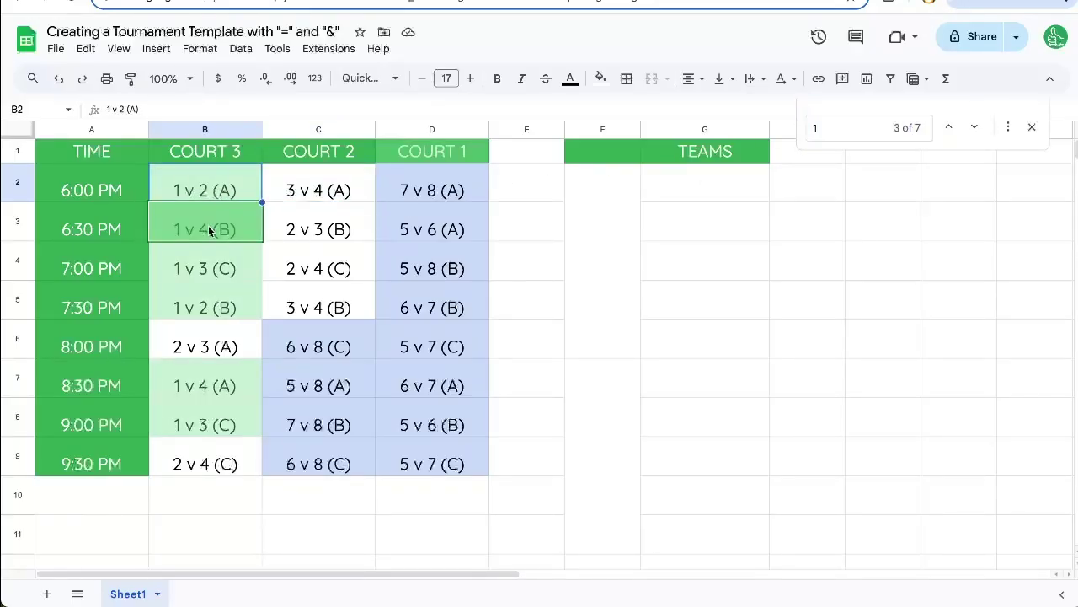
{"action": "left_click", "coordinate": [209, 409]}
{"action": "left_click", "coordinate": [301, 227]}
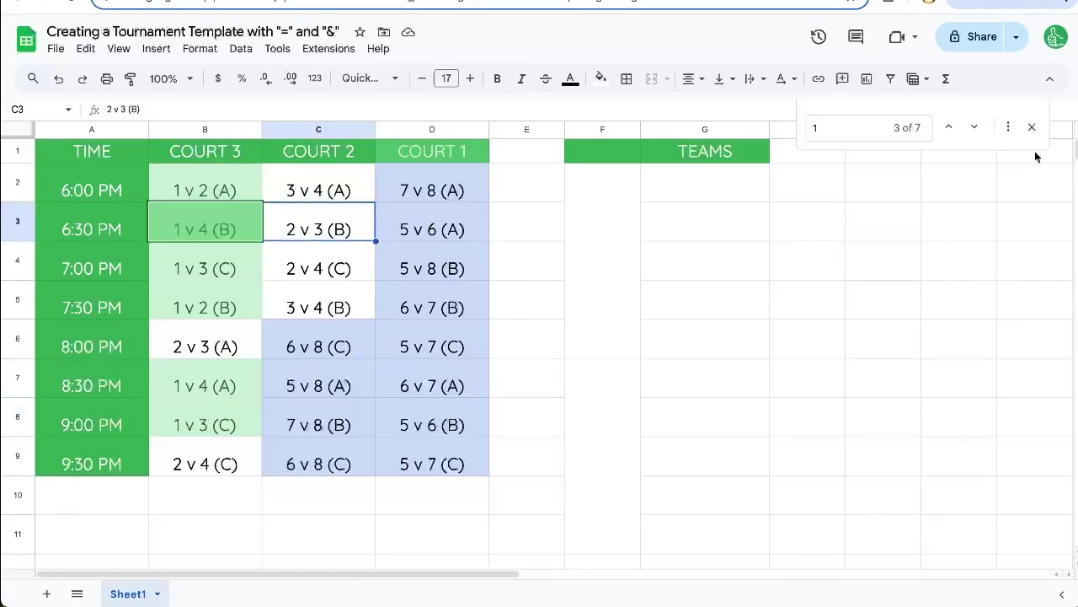
{"action": "left_click", "coordinate": [1008, 126]}
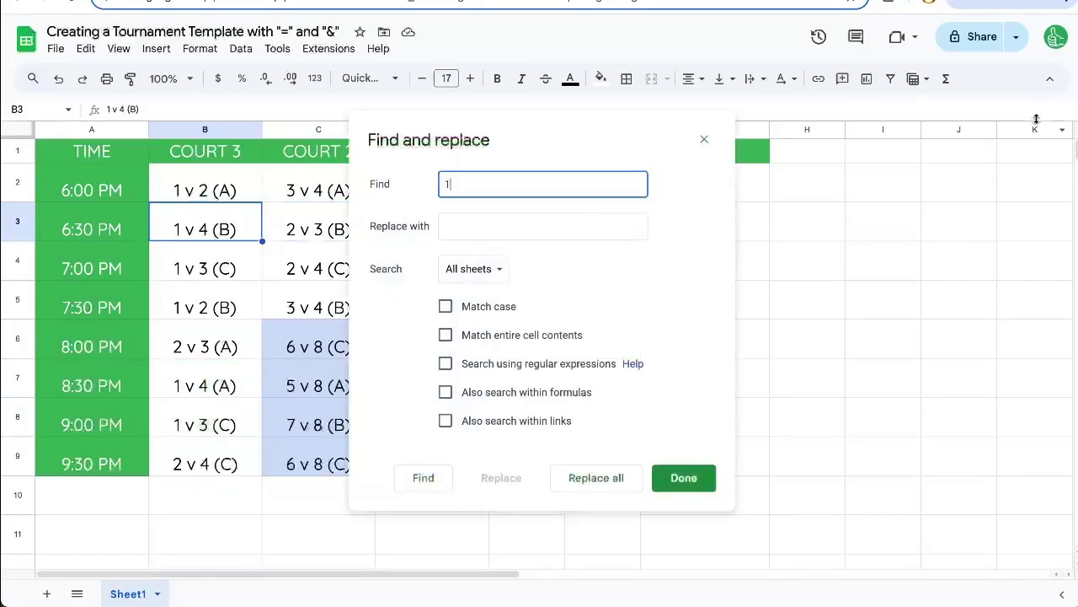
{"action": "left_click", "coordinate": [704, 139]}
{"action": "left_click", "coordinate": [668, 189]}
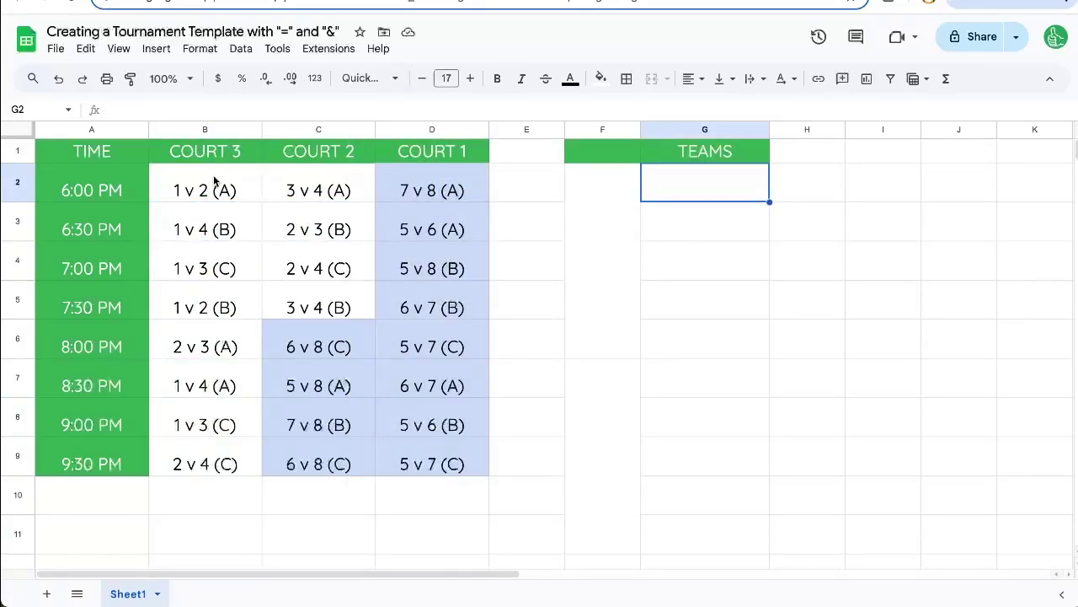
Step: Align the times and games in A2:D9 vertically to the middle of their cells
{"action": "left_click_drag", "start_coordinate": [91, 189], "coordinate": [424, 468]}
{"action": "left_click", "coordinate": [689, 79]}
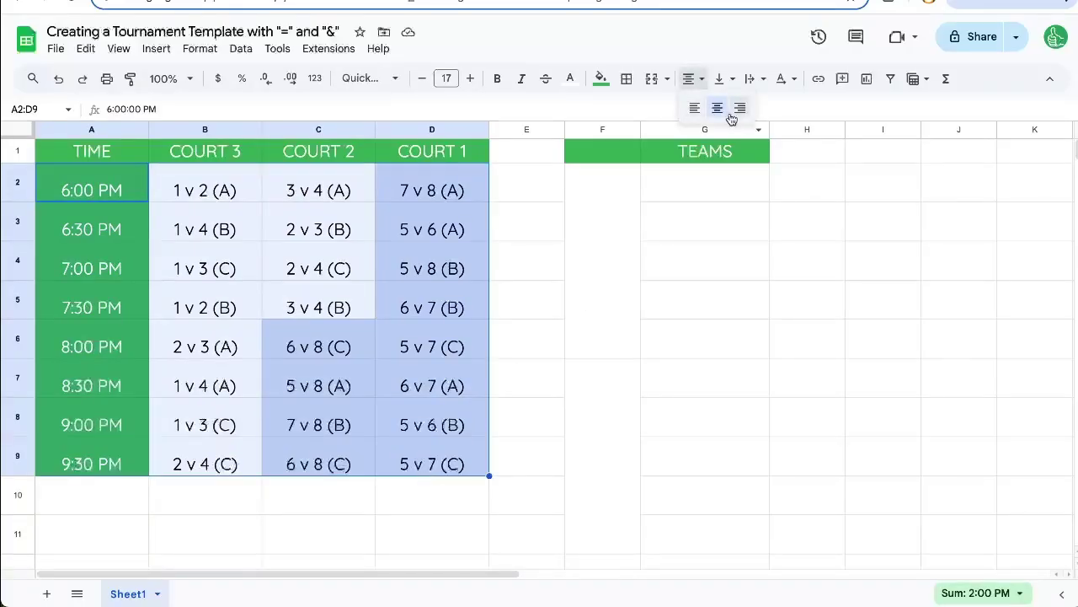
{"action": "left_click", "coordinate": [730, 115]}
Step: Enter the first three teams in G2:G4, each as two players' first names separated by a slash
{"action": "left_click", "coordinate": [667, 184]}
{"action": "type", "text": "An"}
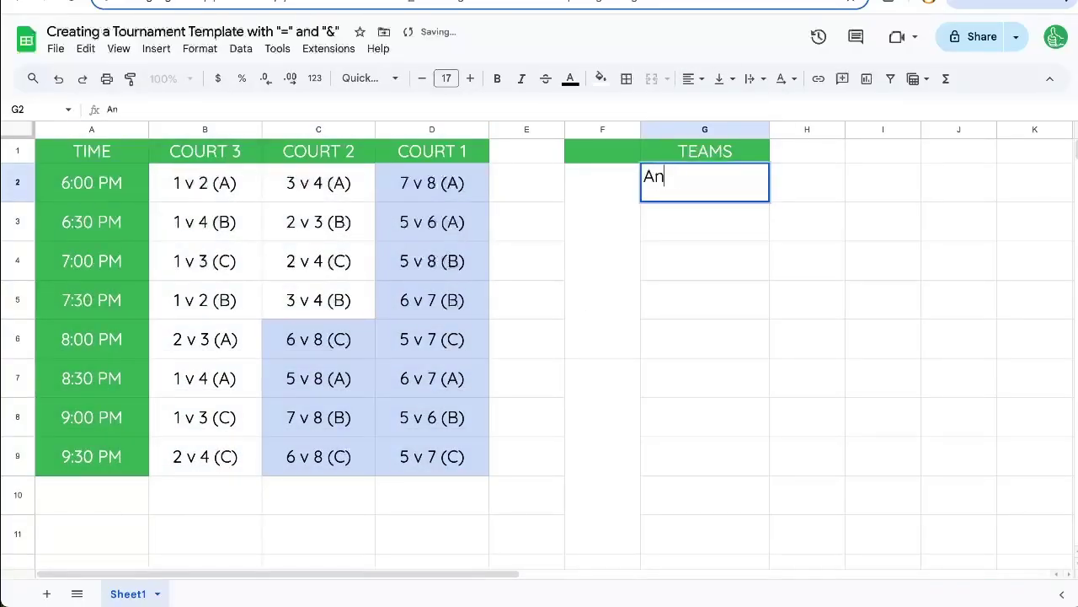
{"action": "type", "text": "dy / Bart"}
{"action": "key", "text": "Return"}
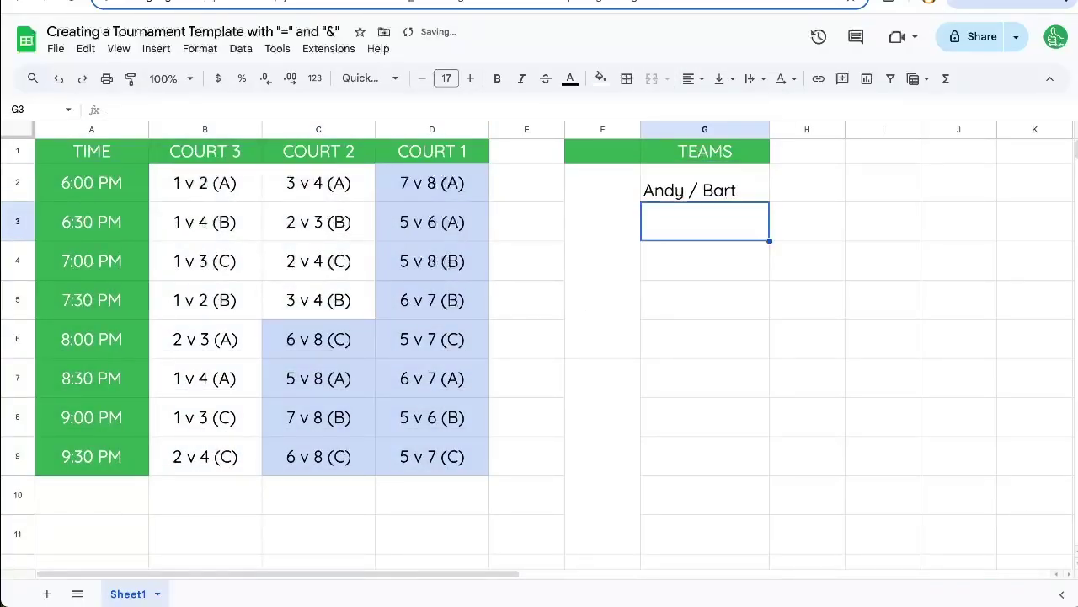
{"action": "type", "text": "Brad / Carl"}
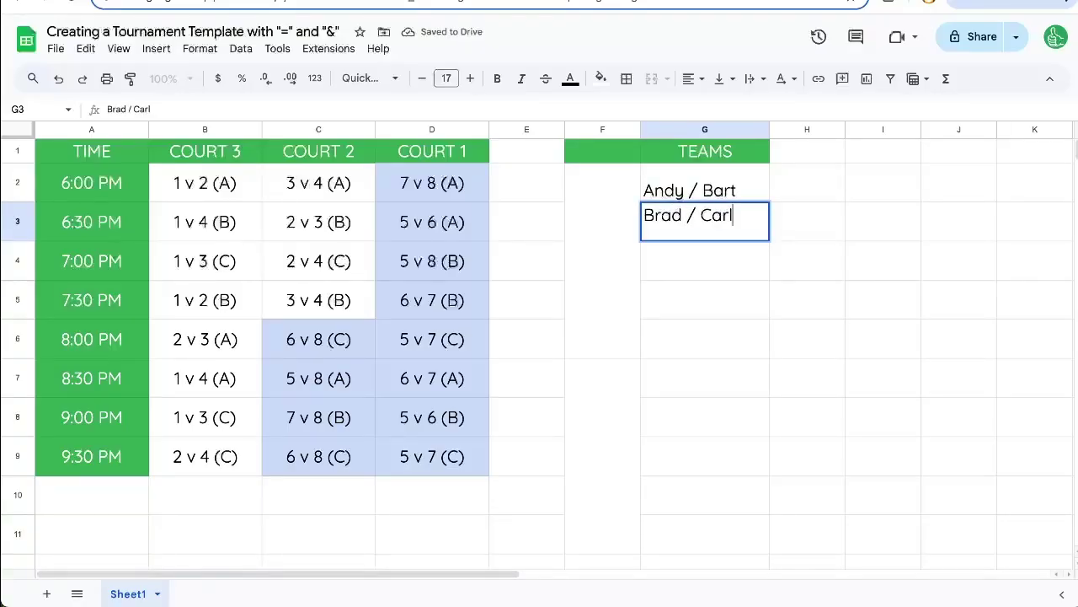
{"action": "key", "text": "Return"}
{"action": "type", "text": "Dale /"}
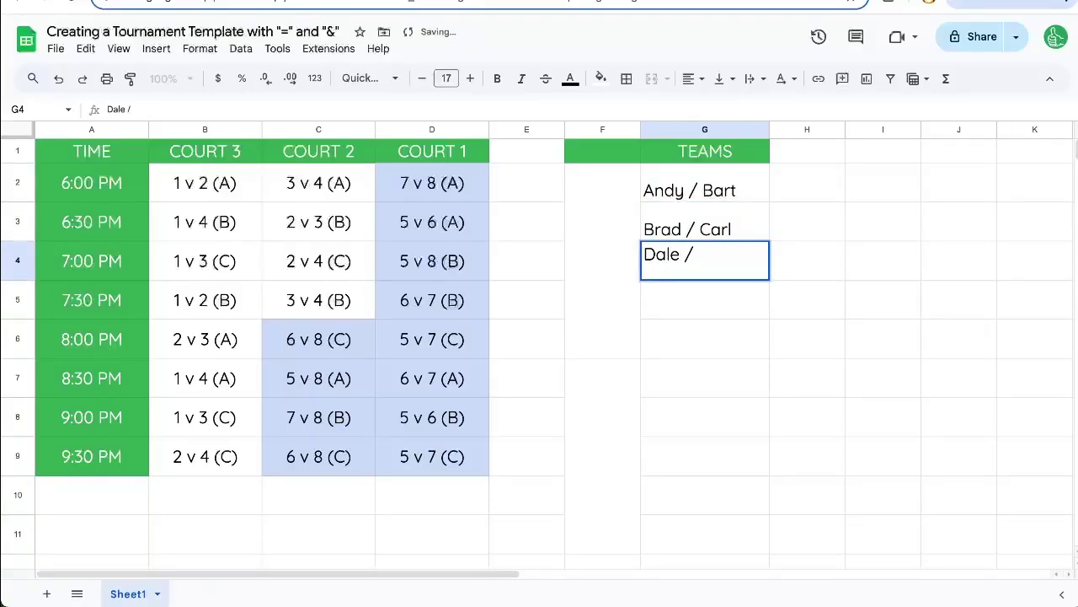
{"action": "type", "text": " Earl"}
{"action": "key", "text": "Return"}
Step: Enter two more teams in G5:G6, each as two players' first names separated by a slash
{"action": "type", "text": "Fred"}
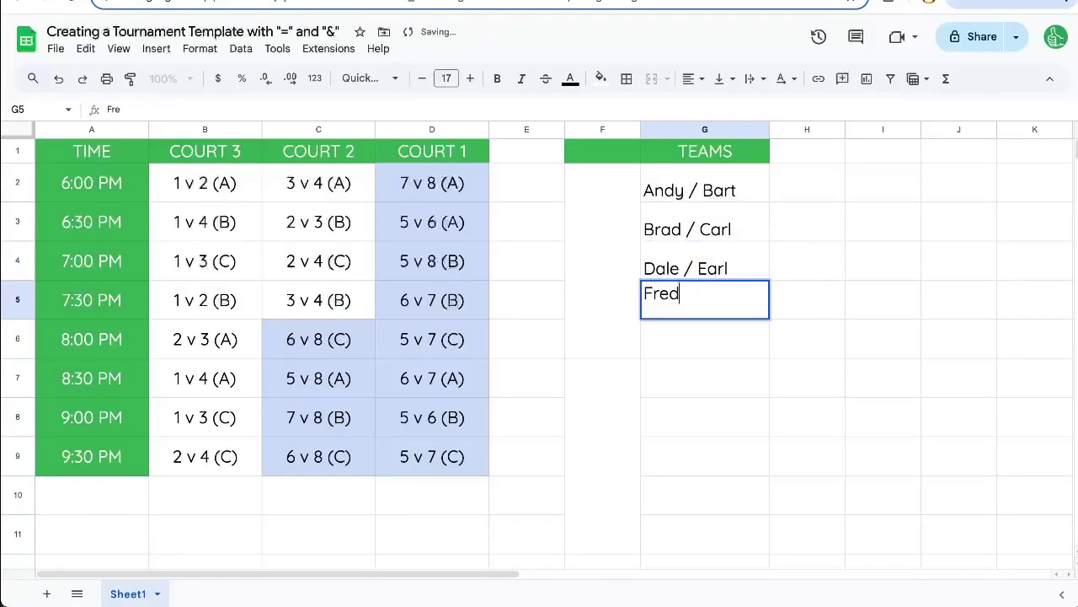
{"action": "type", "text": " / Estelle"}
{"action": "key", "text": "Return"}
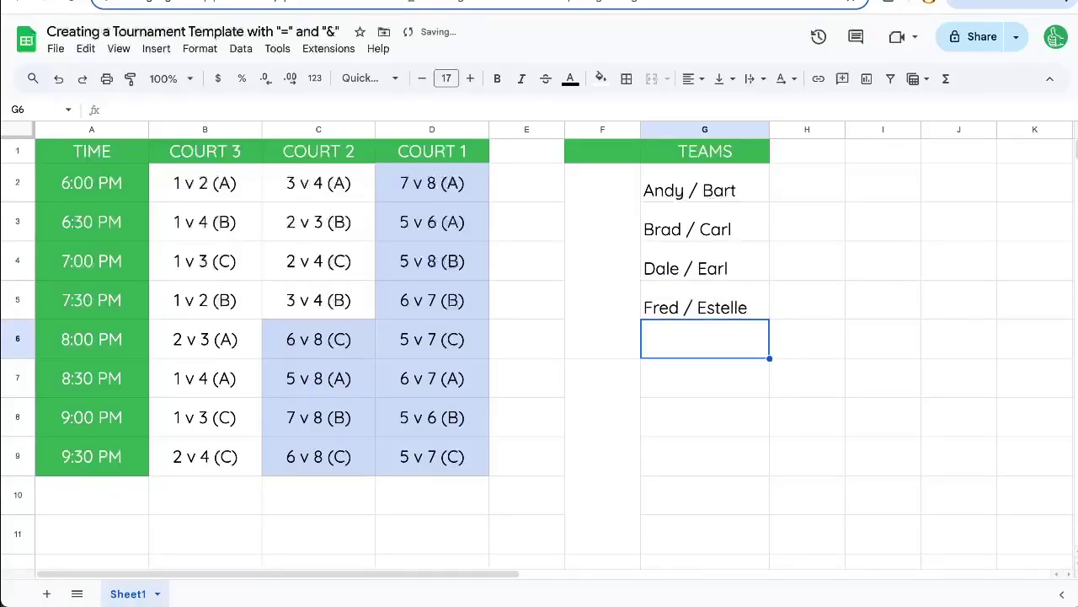
{"action": "type", "text": "Frank / "}
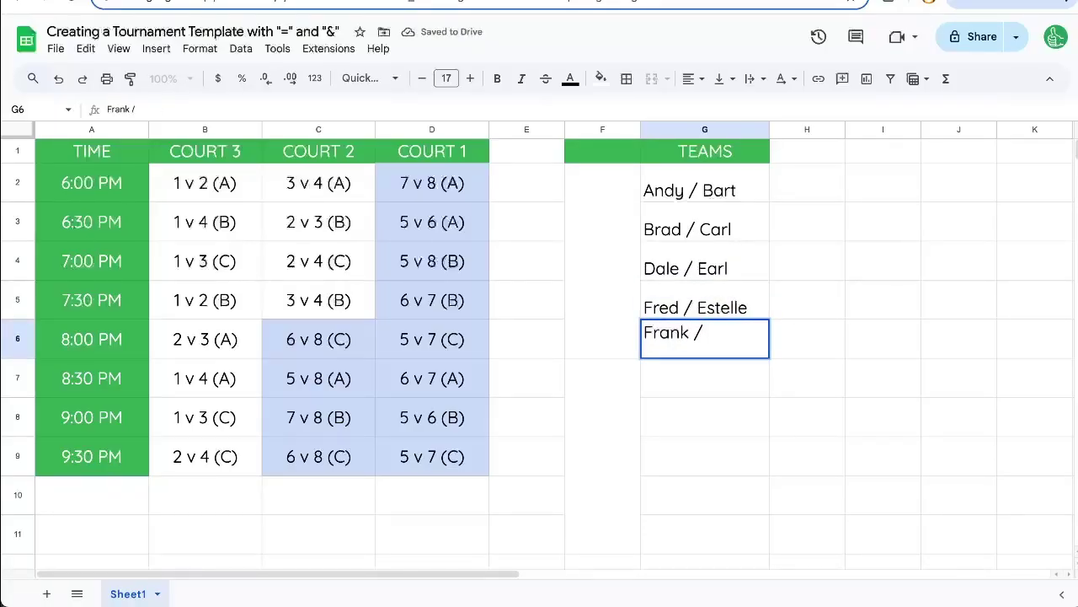
{"action": "type", "text": "Betty"}
{"action": "key", "text": "Return"}
Step: Give the merged cell F2:F6 upward-rotated text and a light purple fill, and label it DIVISION 1
{"action": "left_click_drag", "start_coordinate": [602, 183], "coordinate": [602, 340]}
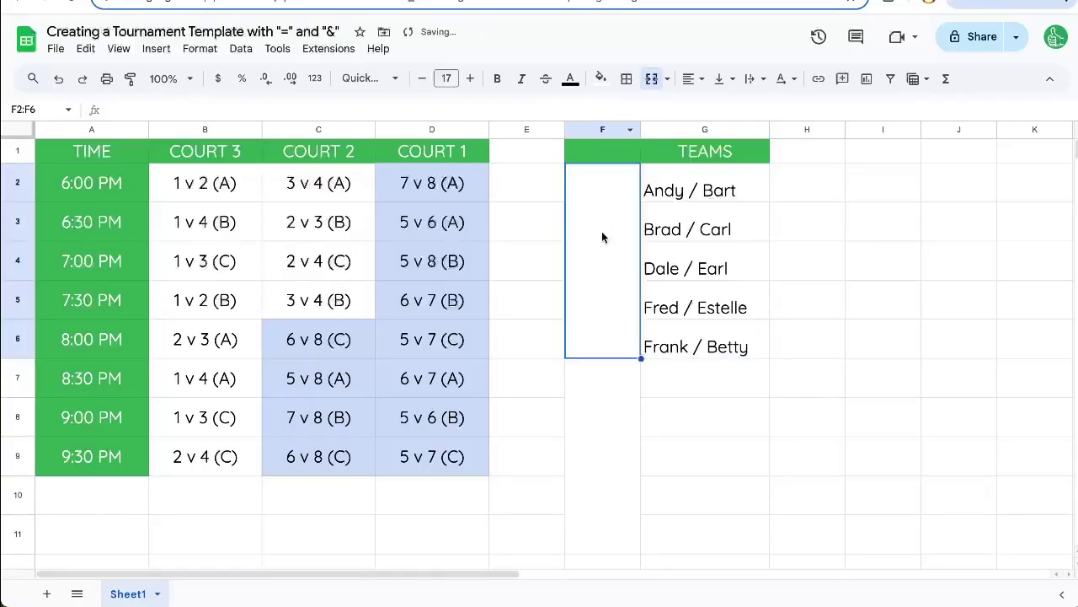
{"action": "left_click", "coordinate": [782, 78]}
{"action": "left_click", "coordinate": [600, 78]}
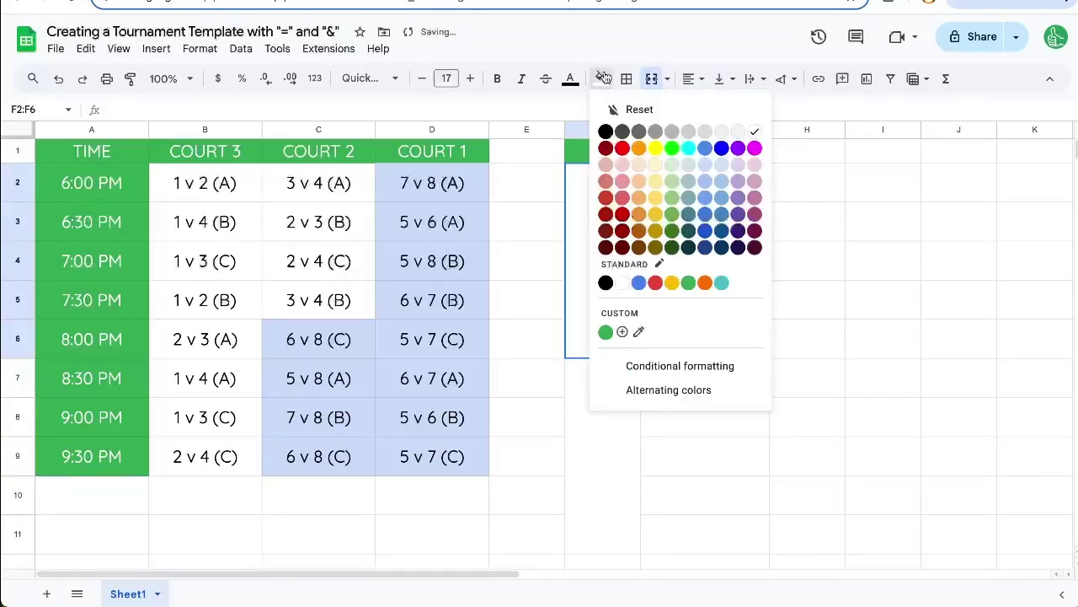
{"action": "left_click", "coordinate": [738, 165]}
{"action": "type", "text": "DIVISION 1"}
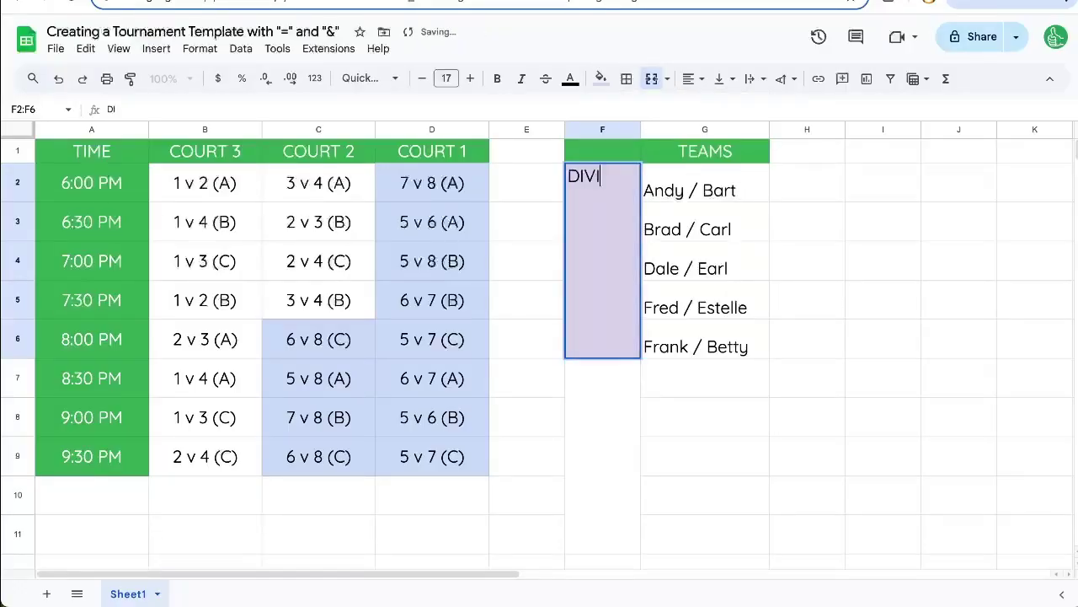
{"action": "key", "text": "ctrl+Return"}
Step: Copy the DIVISION 1 cell into F7:F11 and change the copy's label to DIVISION 2
{"action": "key", "text": "ctrl+c"}
{"action": "left_click", "coordinate": [602, 389]}
{"action": "key", "text": "ctrl+v"}
{"action": "type", "text": "DI"}
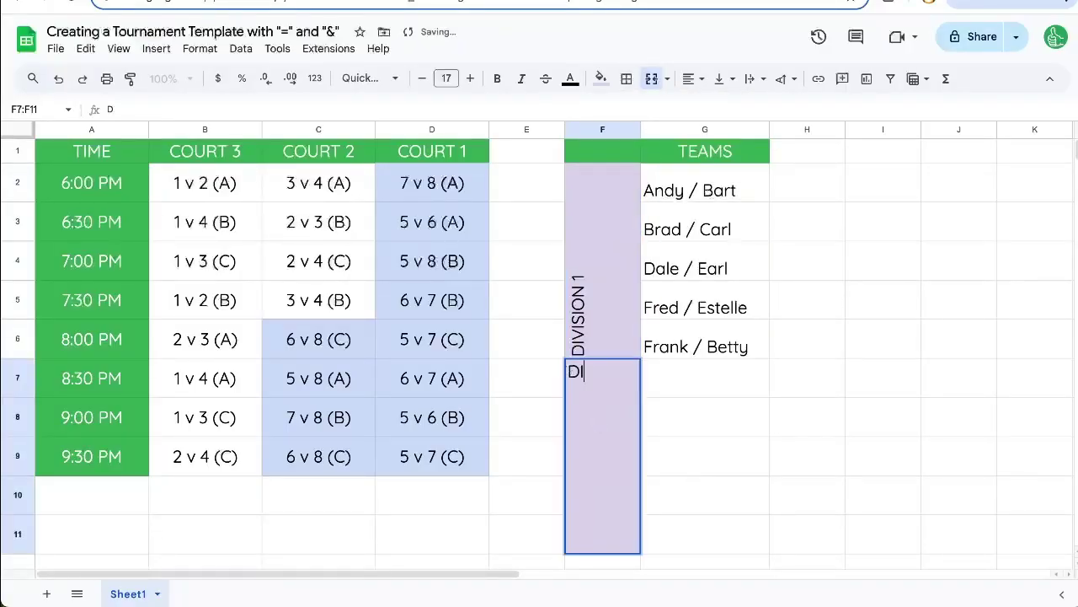
{"action": "key", "text": "Escape"}
{"action": "double_click", "coordinate": [602, 388]}
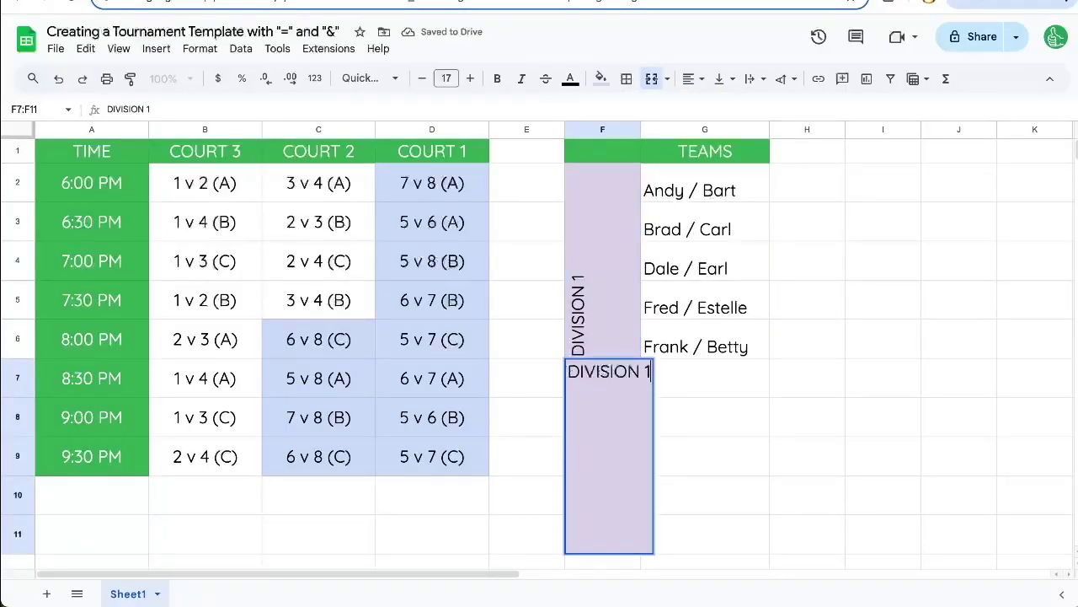
{"action": "key", "text": "BackSpace"}
{"action": "type", "text": "2"}
{"action": "key", "text": "ctrl+Return"}
Step: Center both division labels in F2:F11 horizontally and vertically, and enlarge their font size to 23
{"action": "left_click", "coordinate": [691, 79]}
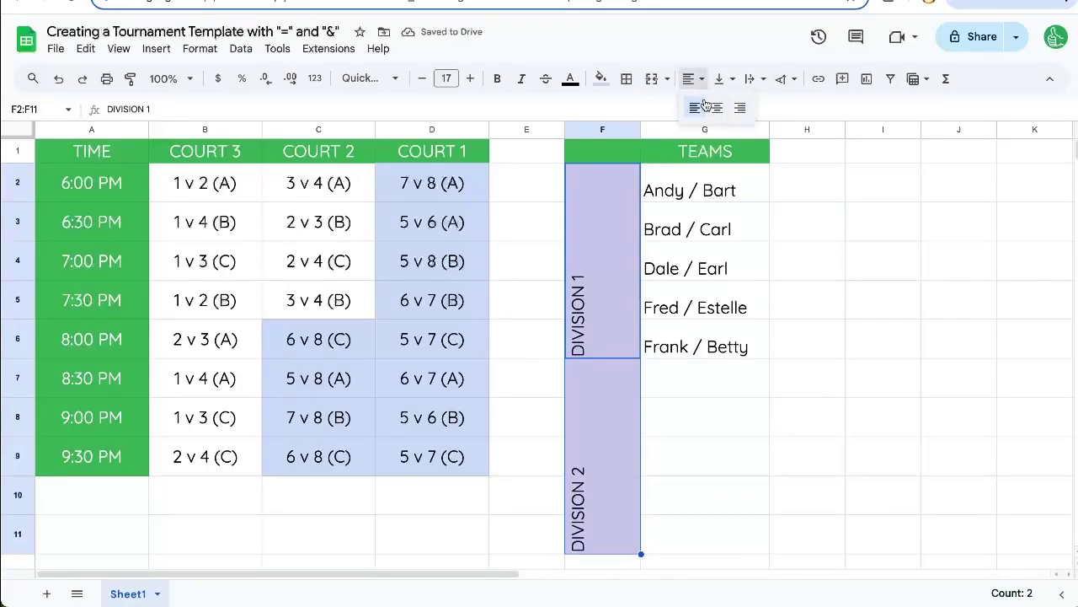
{"action": "left_click", "coordinate": [714, 108]}
{"action": "left_click", "coordinate": [721, 78]}
{"action": "left_click", "coordinate": [742, 108]}
{"action": "key", "text": "ctrl+shift+period"}
{"action": "key", "text": "ctrl+shift+period"}
{"action": "key", "text": "ctrl+shift+period"}
{"action": "key", "text": "ctrl+shift+period"}
{"action": "key", "text": "ctrl+shift+period"}
{"action": "key", "text": "ctrl+shift+period"}
Step: Fill the DIVISION 2 cell with the same light cornflower blue as the Court 1 games
{"action": "left_click", "coordinate": [626, 180]}
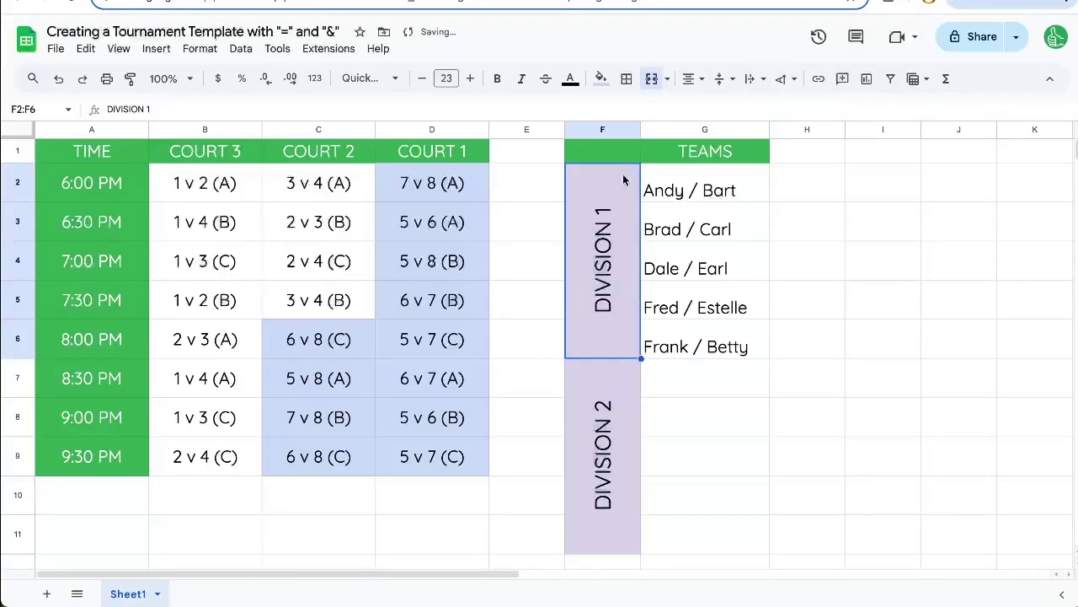
{"action": "left_click", "coordinate": [612, 362]}
{"action": "left_click", "coordinate": [601, 78]}
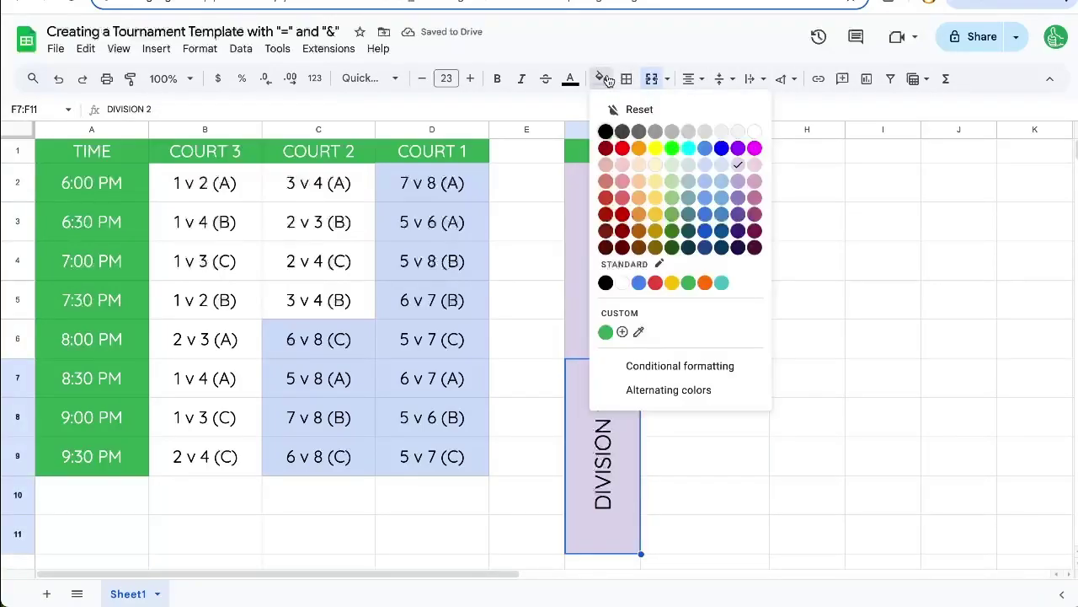
{"action": "left_click", "coordinate": [722, 164]}
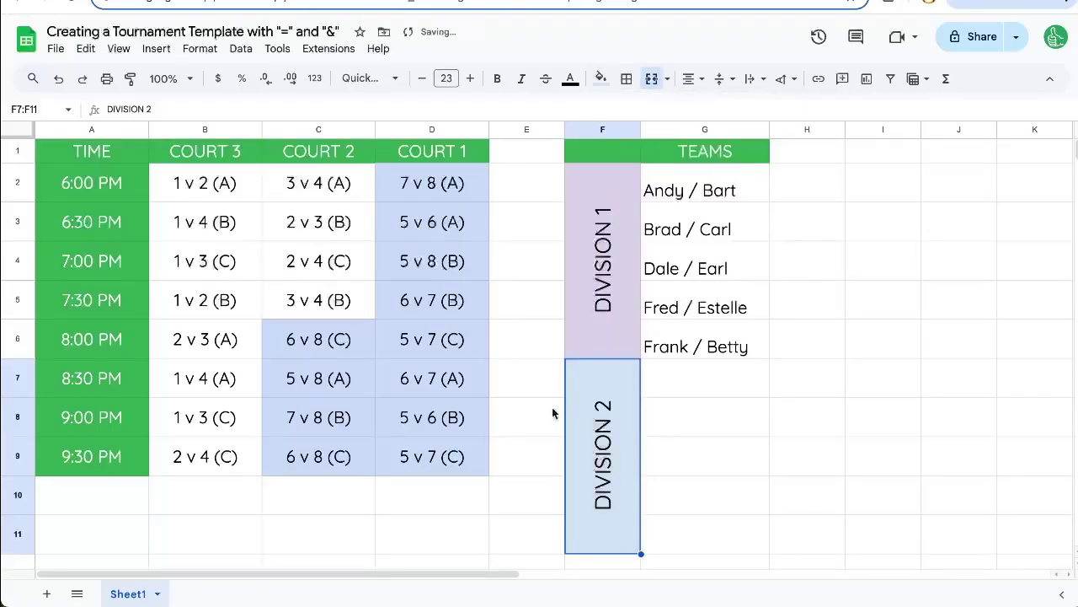
{"action": "left_click", "coordinate": [601, 79]}
{"action": "key", "text": "Escape"}
{"action": "left_click", "coordinate": [433, 334]}
Step: Fill the Division 1 games in B2:C5 and B6:B9 with light purple to match the DIVISION 1 cell
{"action": "left_click", "coordinate": [592, 192]}
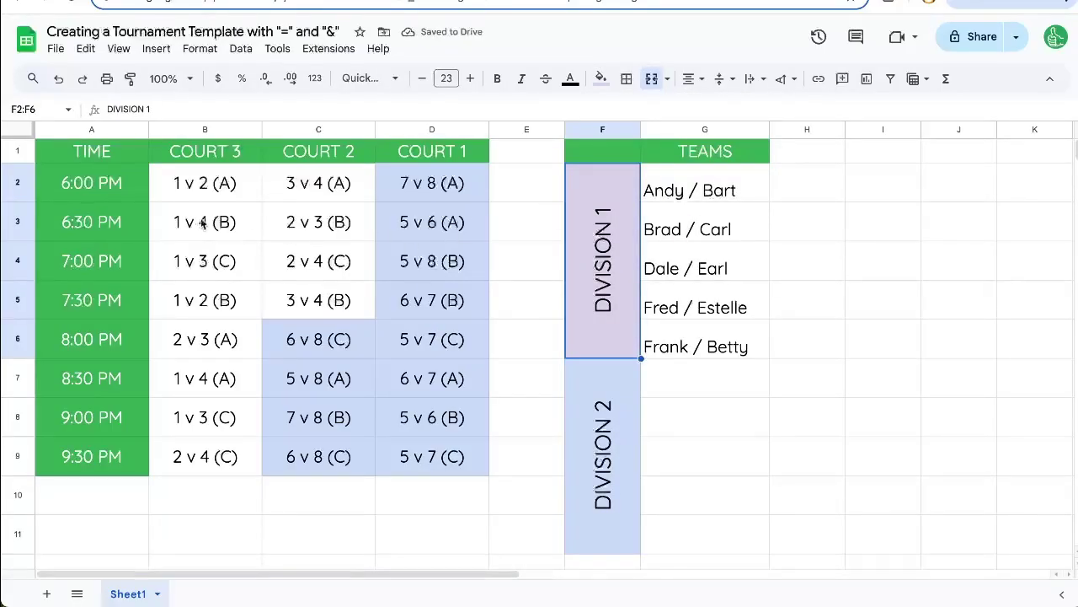
{"action": "left_click_drag", "start_coordinate": [204, 185], "coordinate": [326, 310]}
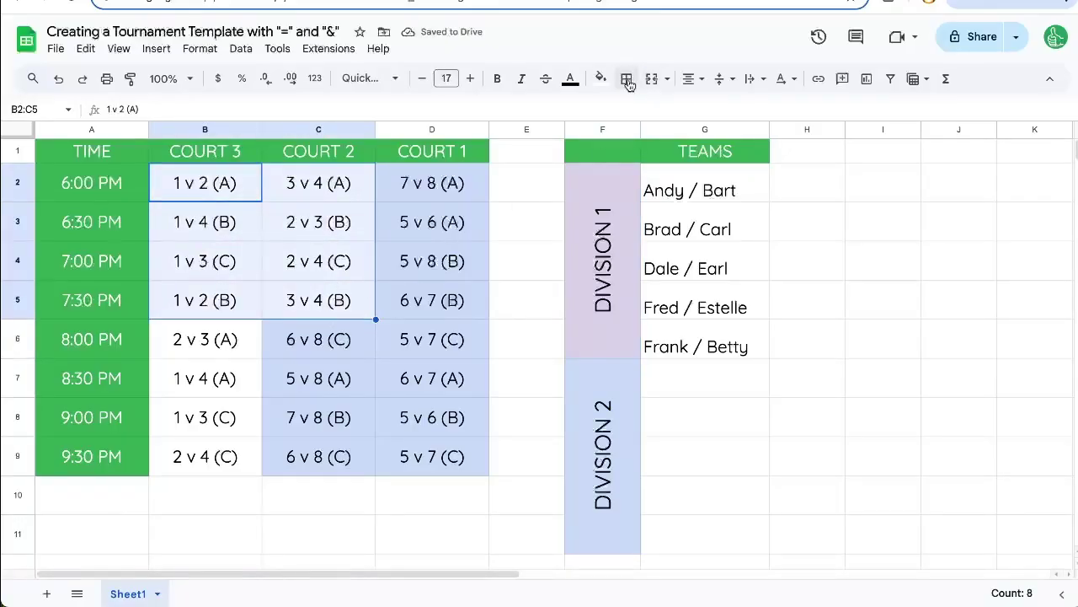
{"action": "left_click", "coordinate": [601, 78]}
{"action": "left_click", "coordinate": [758, 166]}
{"action": "left_click_drag", "start_coordinate": [193, 337], "coordinate": [193, 455]}
{"action": "key", "text": "ctrl+y"}
{"action": "left_click", "coordinate": [249, 223]}
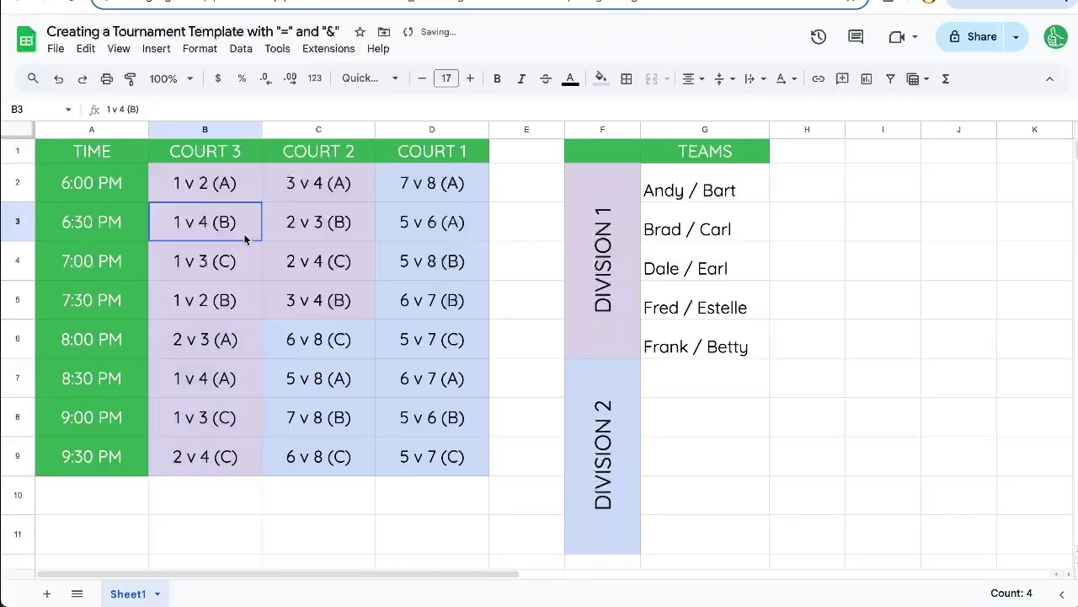
{"action": "left_click", "coordinate": [440, 233]}
{"action": "left_click", "coordinate": [674, 346]}
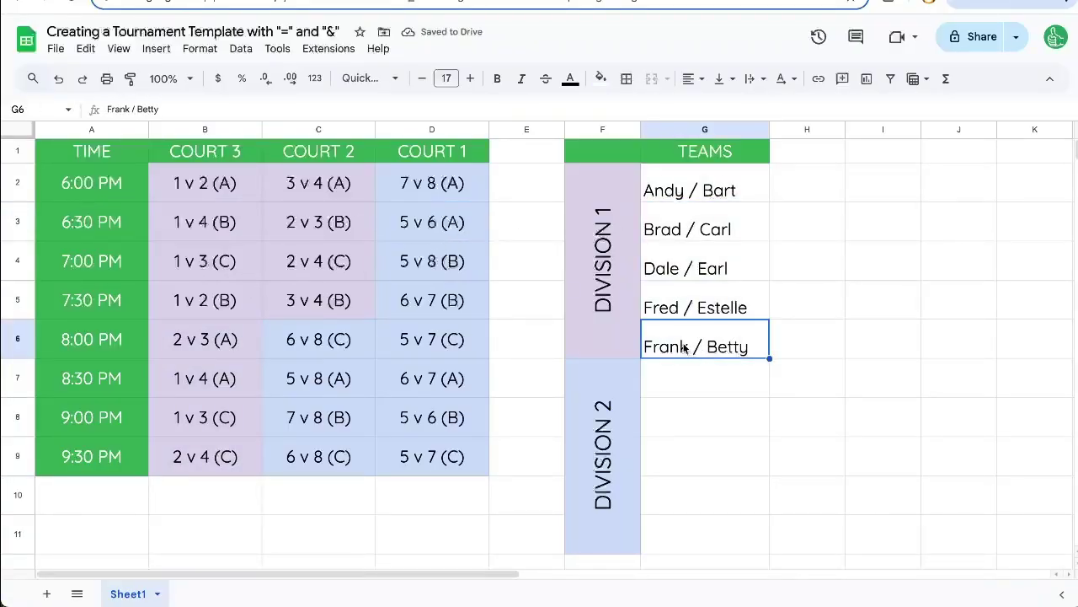
Step: Shorten the DIVISION 1 cell to F2:F5 and move the merged DIVISION 2 cell up to F6:F10
{"action": "left_click", "coordinate": [614, 338]}
{"action": "left_click", "coordinate": [614, 429]}
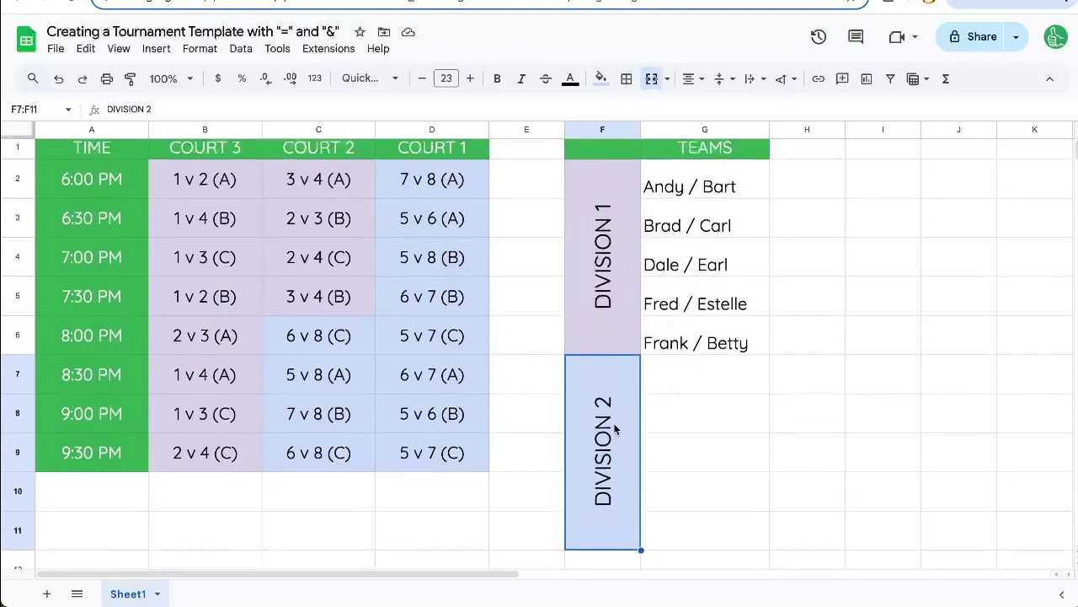
{"action": "left_click_drag", "start_coordinate": [645, 209], "coordinate": [696, 354]}
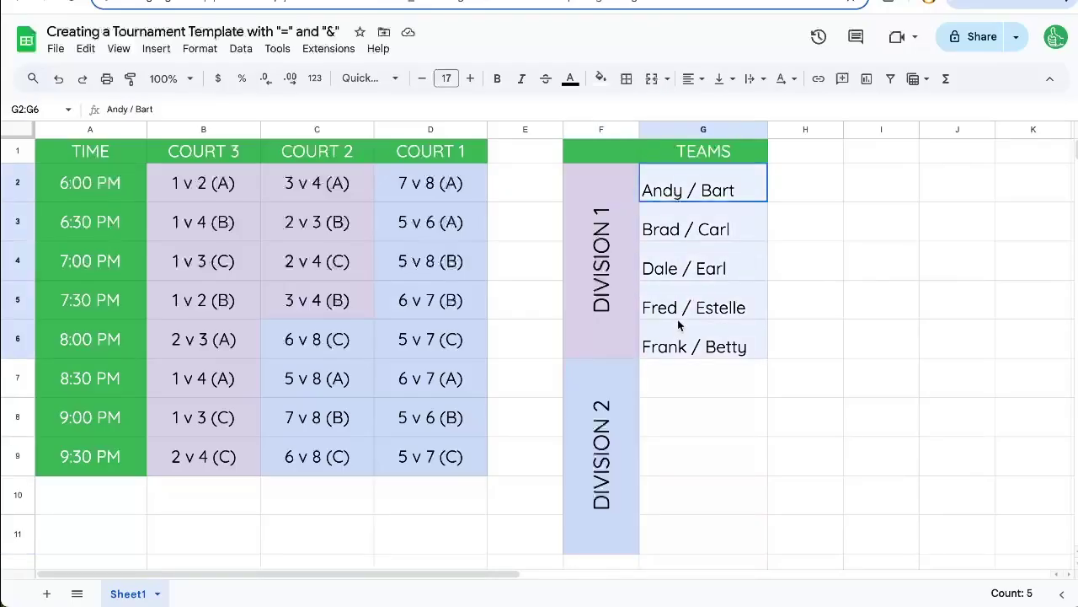
{"action": "key", "text": "ctrl+y"}
{"action": "left_click", "coordinate": [696, 354]}
{"action": "left_click", "coordinate": [684, 431]}
{"action": "left_click", "coordinate": [635, 465]}
{"action": "key", "text": "ctrl+z"}
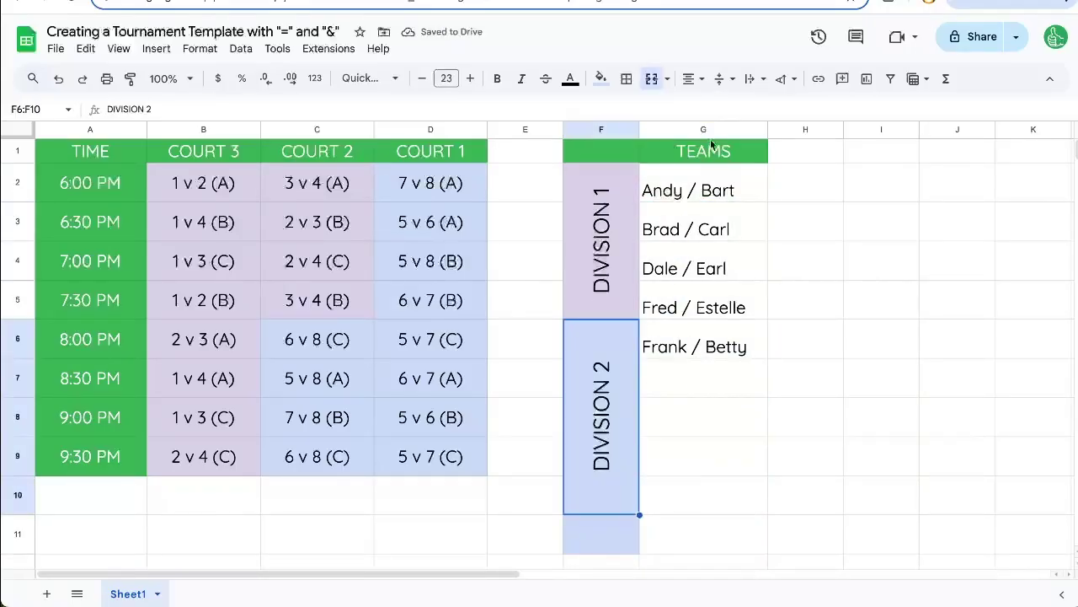
Step: Unmerge the DIVISION 2 cell and merge only F6:F9 for its label
{"action": "left_click", "coordinate": [652, 79]}
{"action": "left_click_drag", "start_coordinate": [598, 340], "coordinate": [601, 453]}
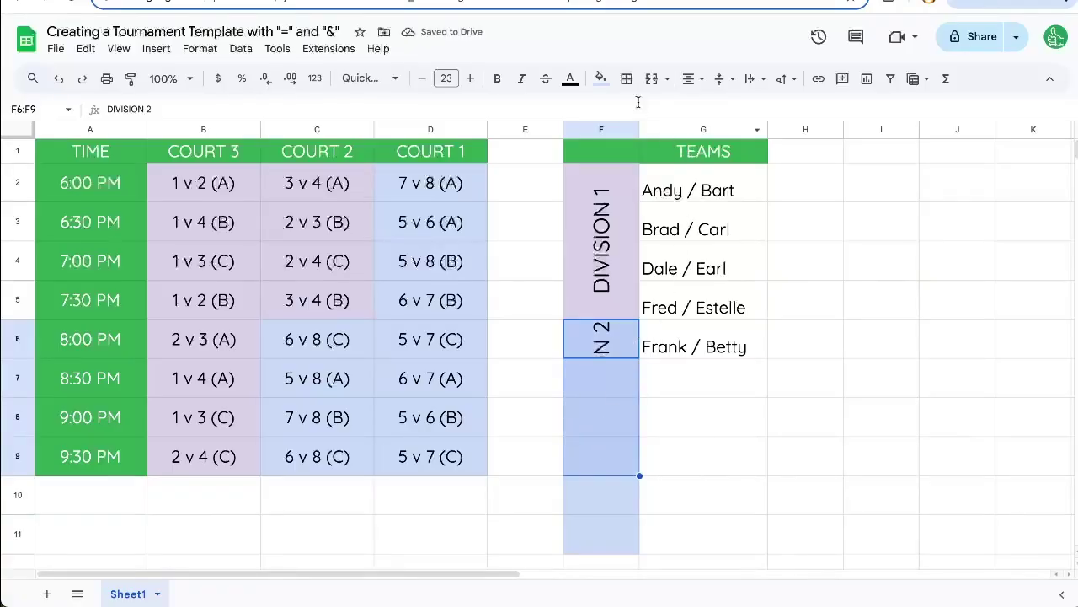
{"action": "left_click", "coordinate": [652, 78]}
Step: Delete the unused rows 11 to 1000 below the schedule
{"action": "left_click", "coordinate": [17, 533]}
{"action": "key", "text": "super+shift+Down"}
{"action": "right_click", "coordinate": [17, 529]}
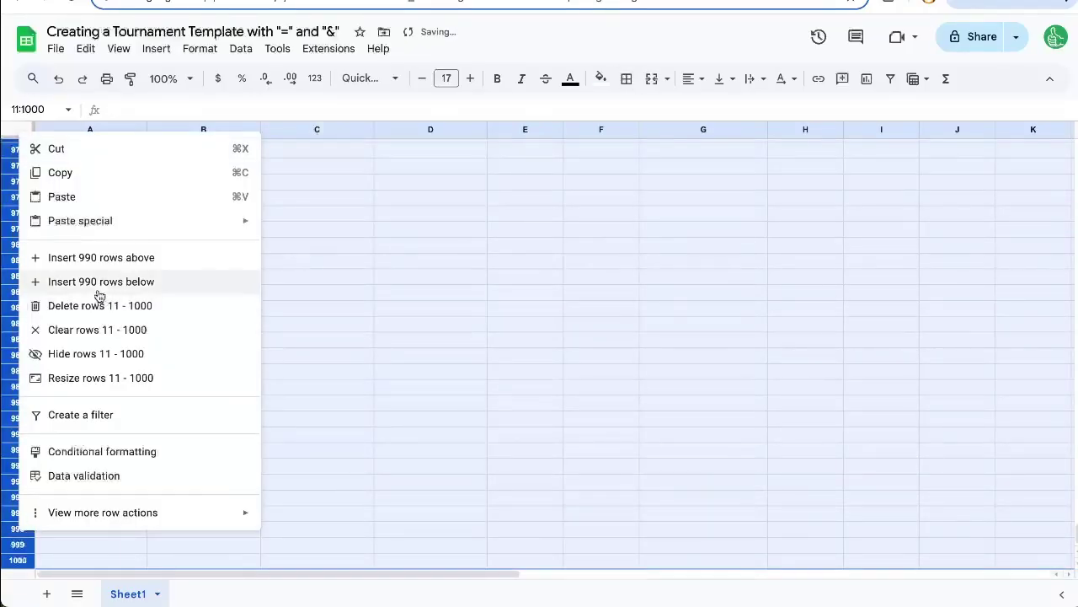
{"action": "left_click", "coordinate": [91, 305]}
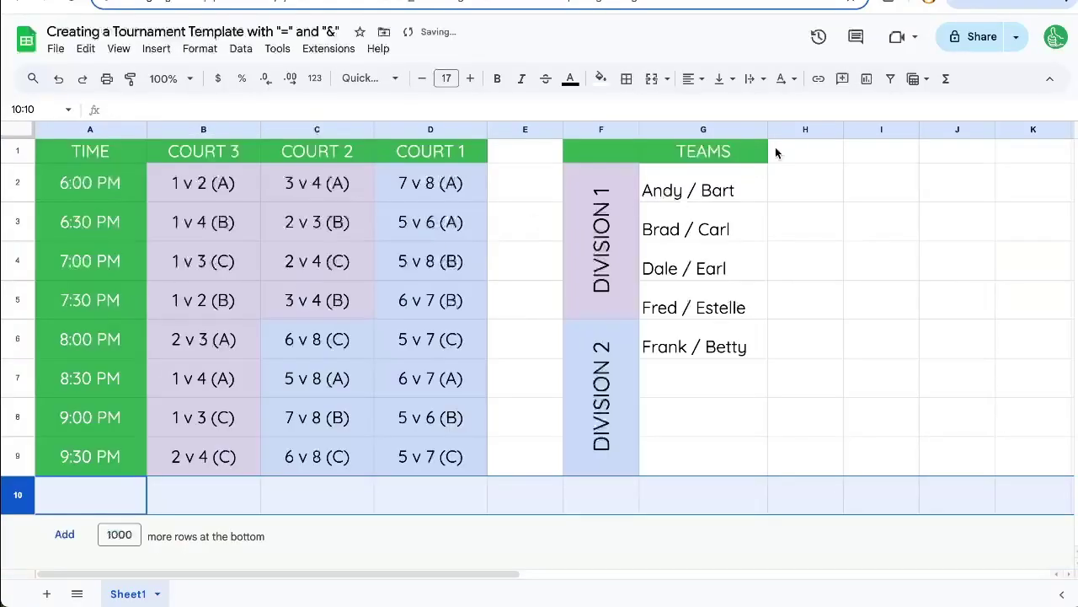
Step: Delete the unused columns I through Z beyond the team list
{"action": "left_click", "coordinate": [876, 131]}
{"action": "key", "text": "super+shift+Right"}
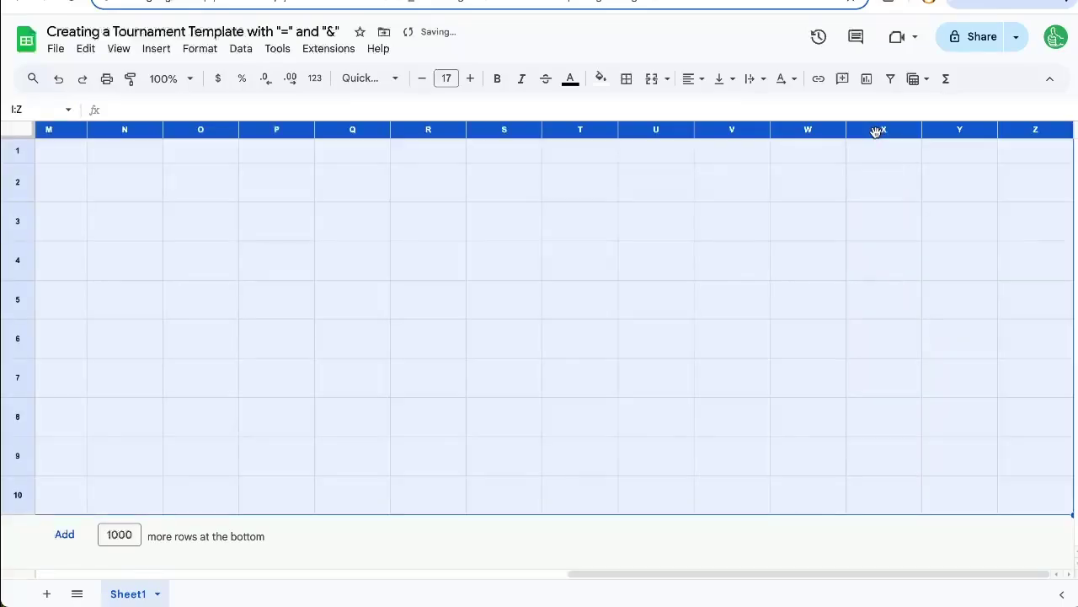
{"action": "right_click", "coordinate": [876, 131]}
{"action": "left_click", "coordinate": [906, 249]}
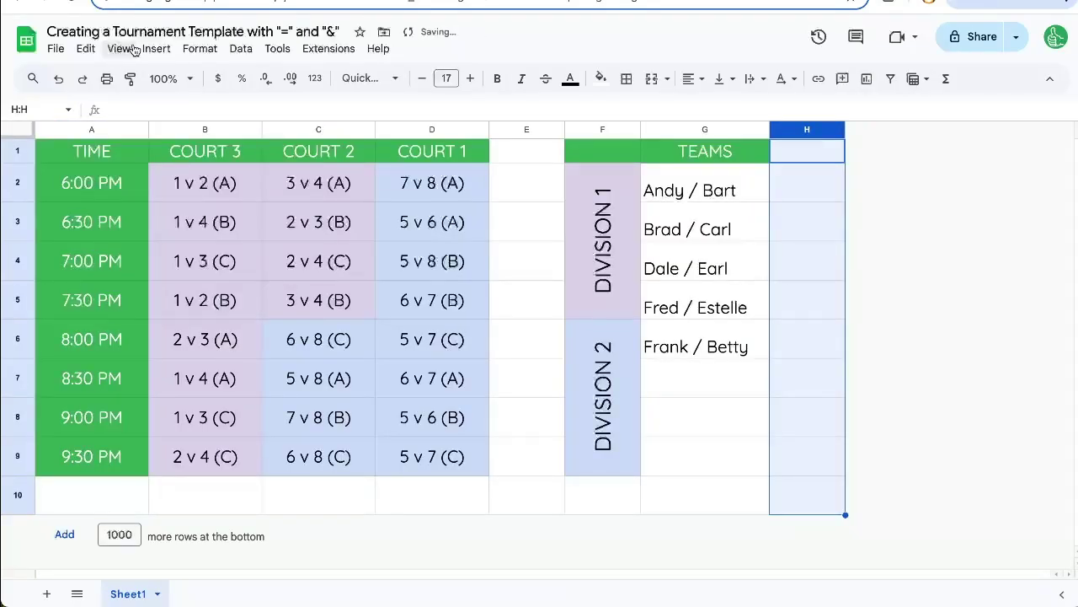
Step: Hide the sheet's gridlines
{"action": "left_click", "coordinate": [118, 48]}
{"action": "mouse_move", "coordinate": [157, 78]}
{"action": "left_click", "coordinate": [393, 104]}
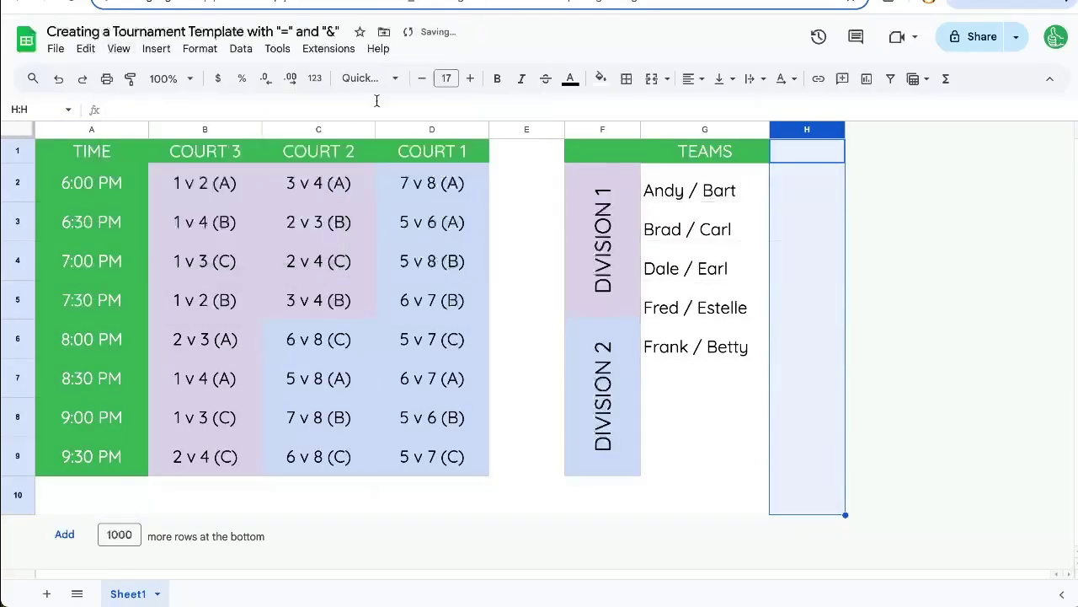
{"action": "left_click", "coordinate": [673, 207]}
{"action": "left_click", "coordinate": [200, 266]}
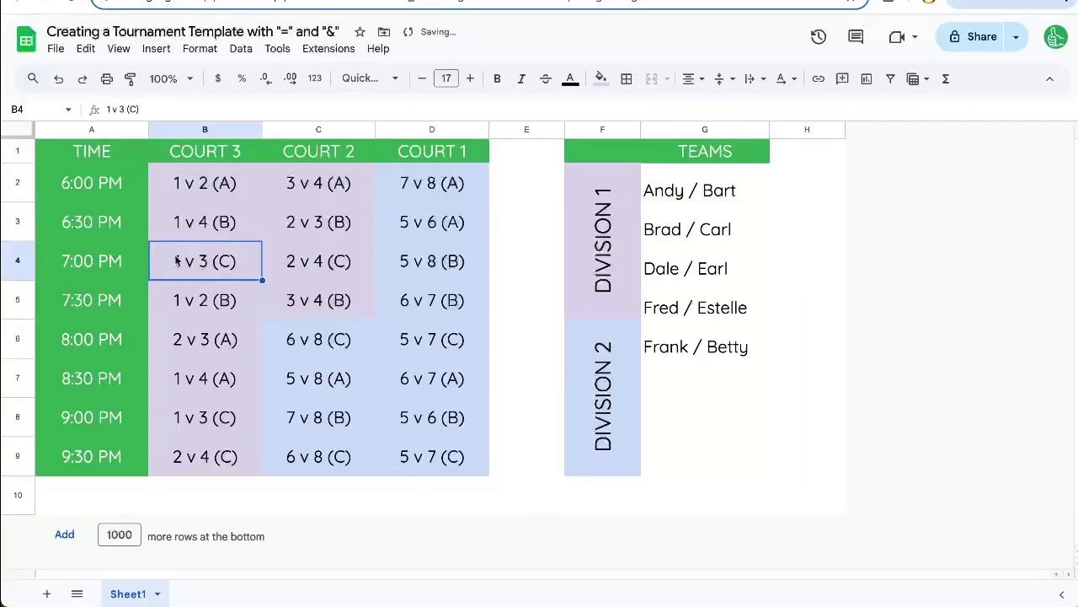
Step: Center the team entries in G2:G9 horizontally
{"action": "left_click_drag", "start_coordinate": [687, 190], "coordinate": [720, 458]}
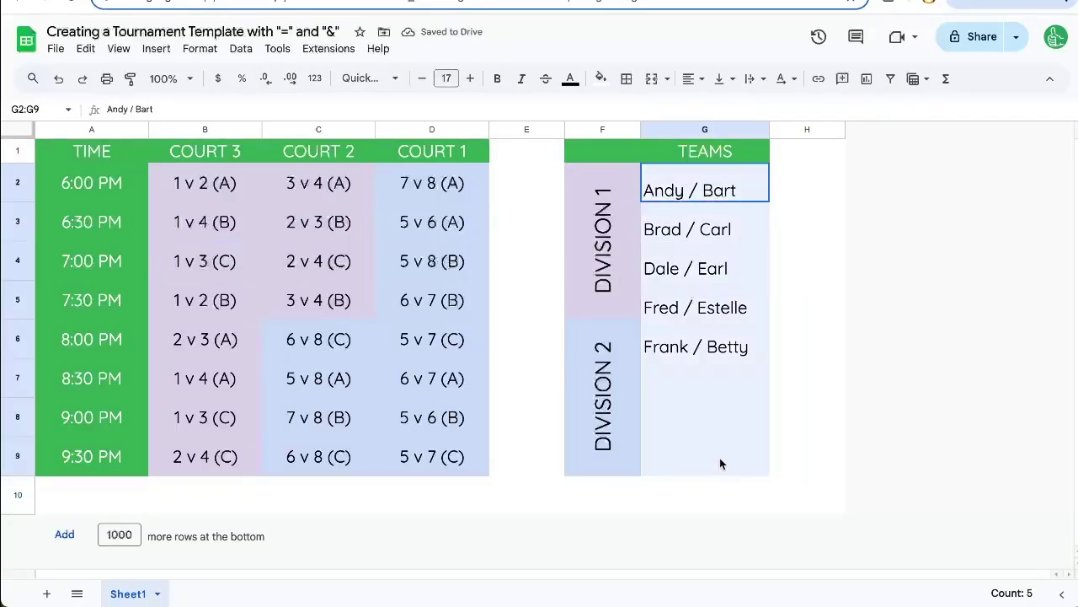
{"action": "left_click", "coordinate": [691, 78]}
{"action": "left_click", "coordinate": [716, 107]}
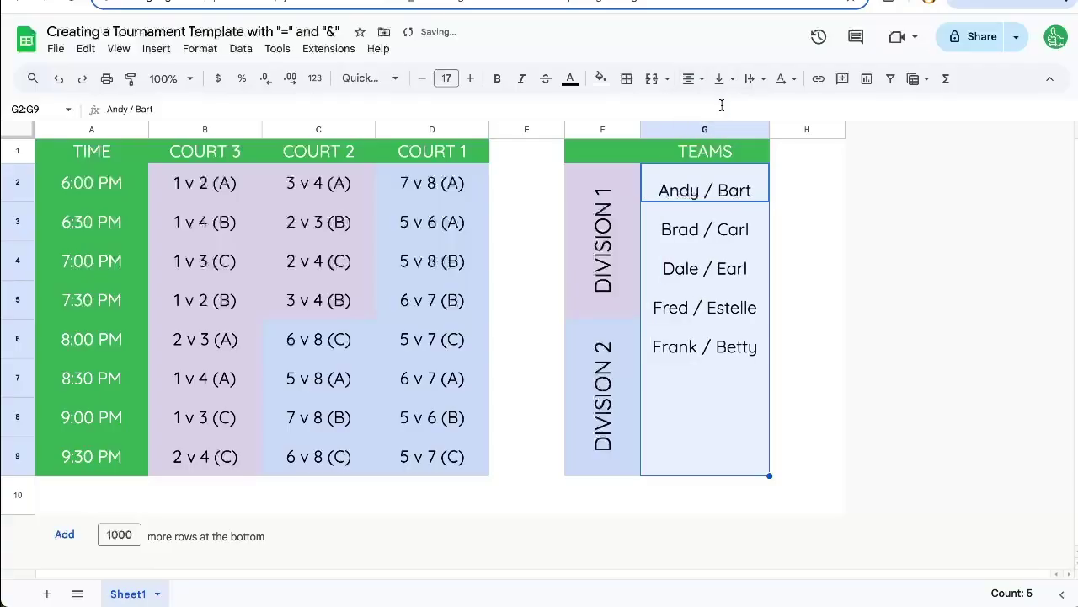
Step: Enter the three remaining Division 2 teams in G7:G9 as two first names separated by a slash, and widen column G
{"action": "left_click", "coordinate": [697, 379]}
{"action": "type", "text": "Kriss / "}
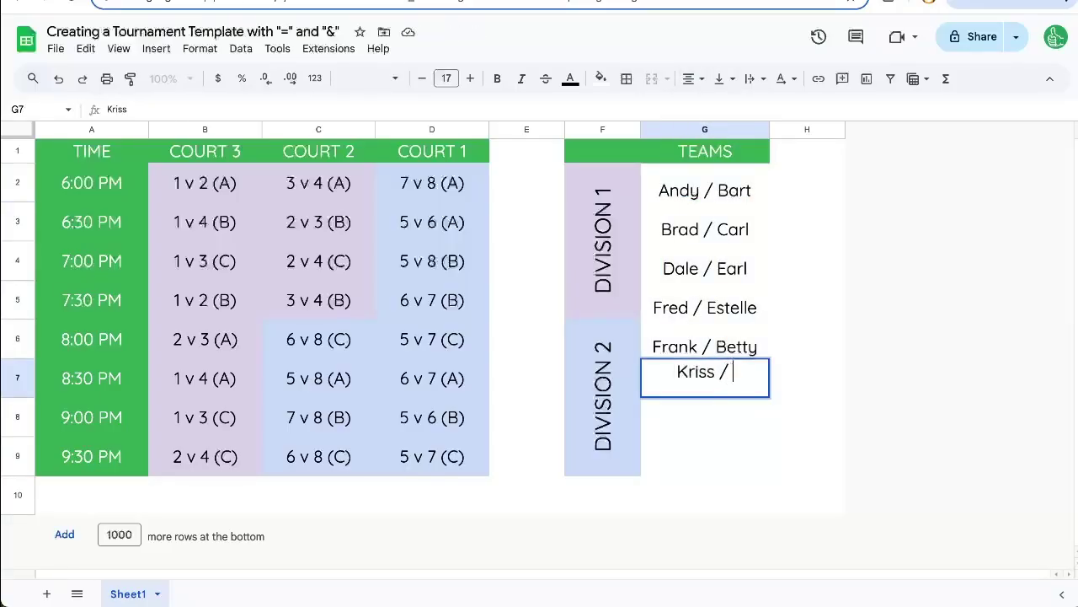
{"action": "type", "text": "Francine"}
{"action": "key", "text": "Return"}
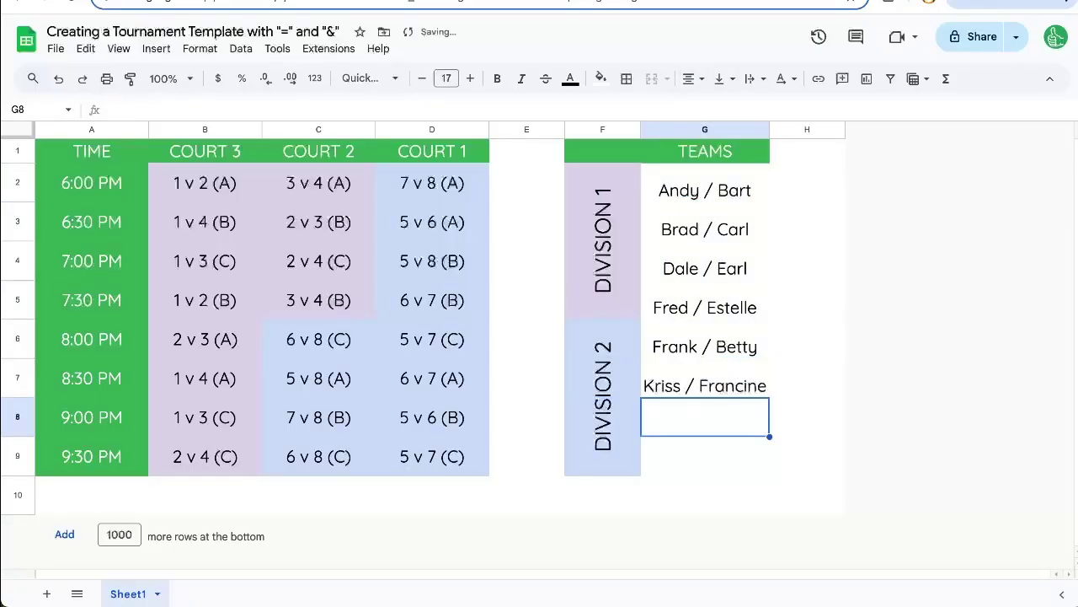
{"action": "type", "text": "Linda / Lila"}
{"action": "key", "text": "Return"}
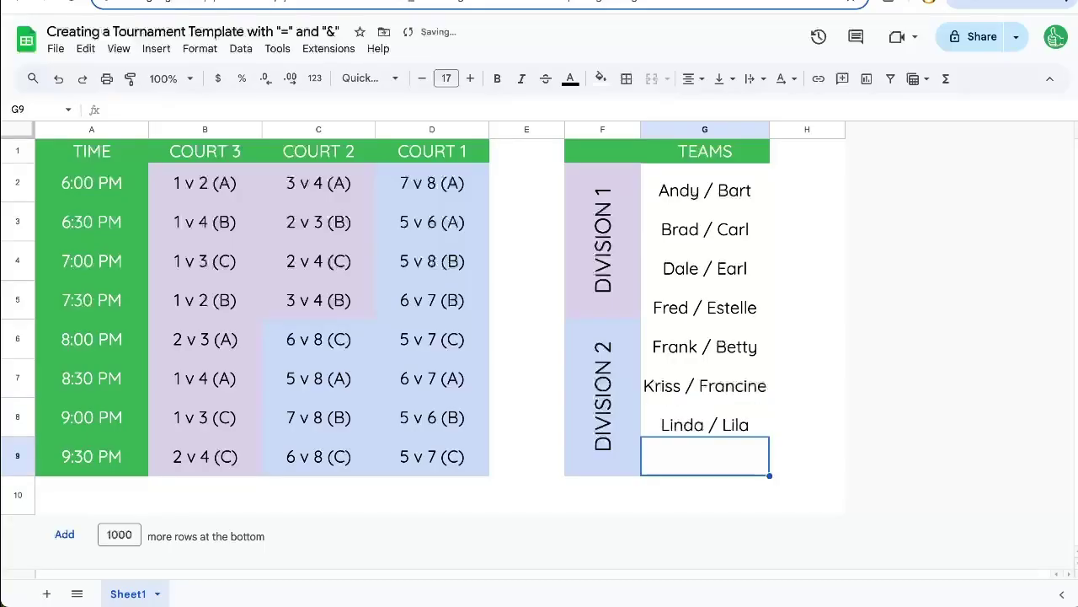
{"action": "type", "text": "Nadine / B"}
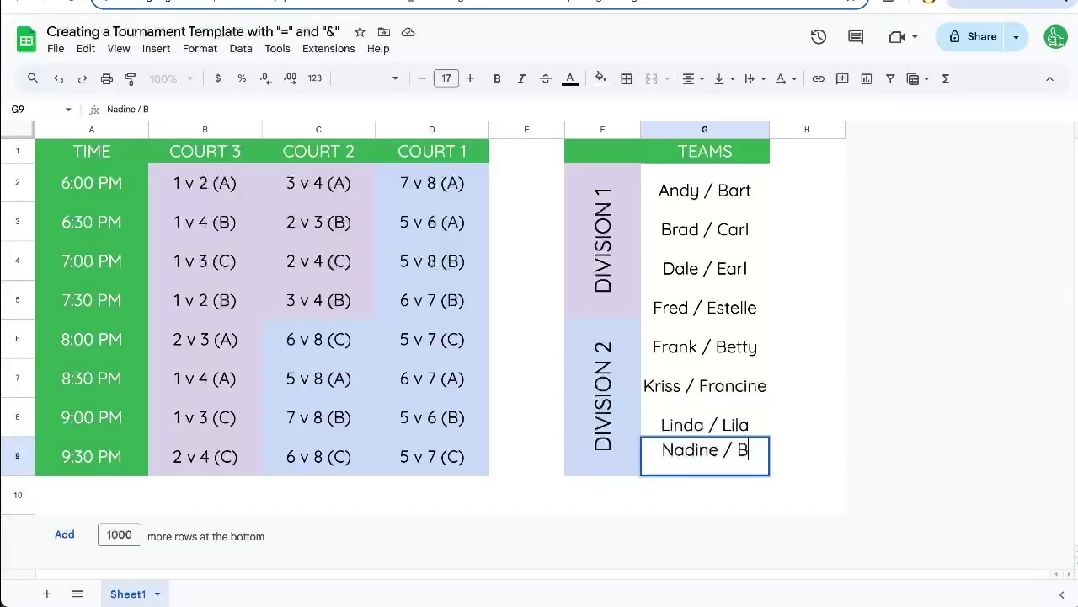
{"action": "type", "text": "etty"}
{"action": "left_click_drag", "start_coordinate": [704, 185], "coordinate": [729, 460]}
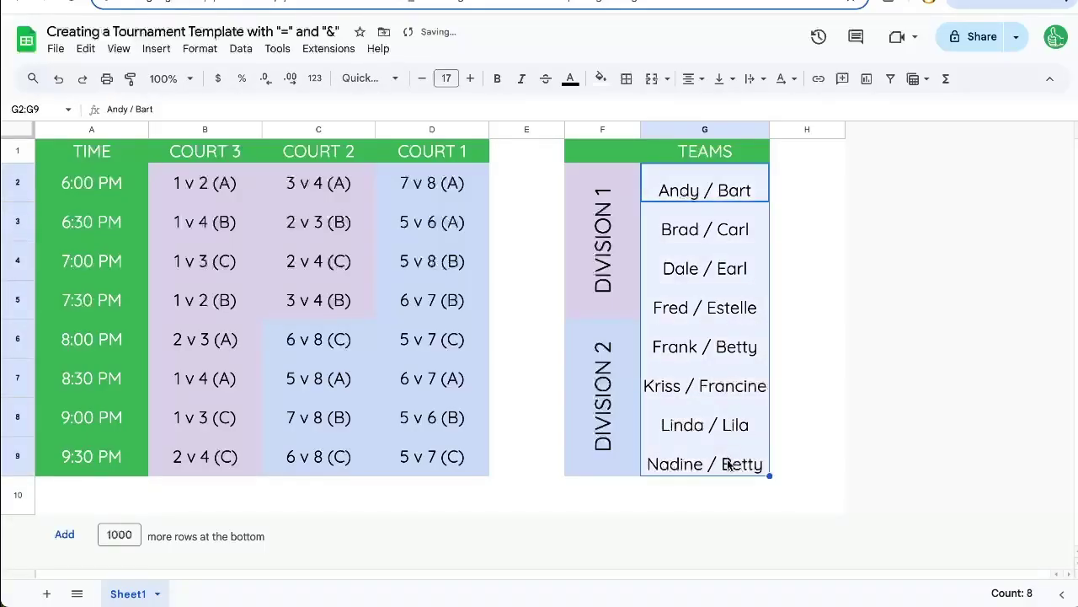
{"action": "left_click_drag", "start_coordinate": [769, 129], "coordinate": [802, 129]}
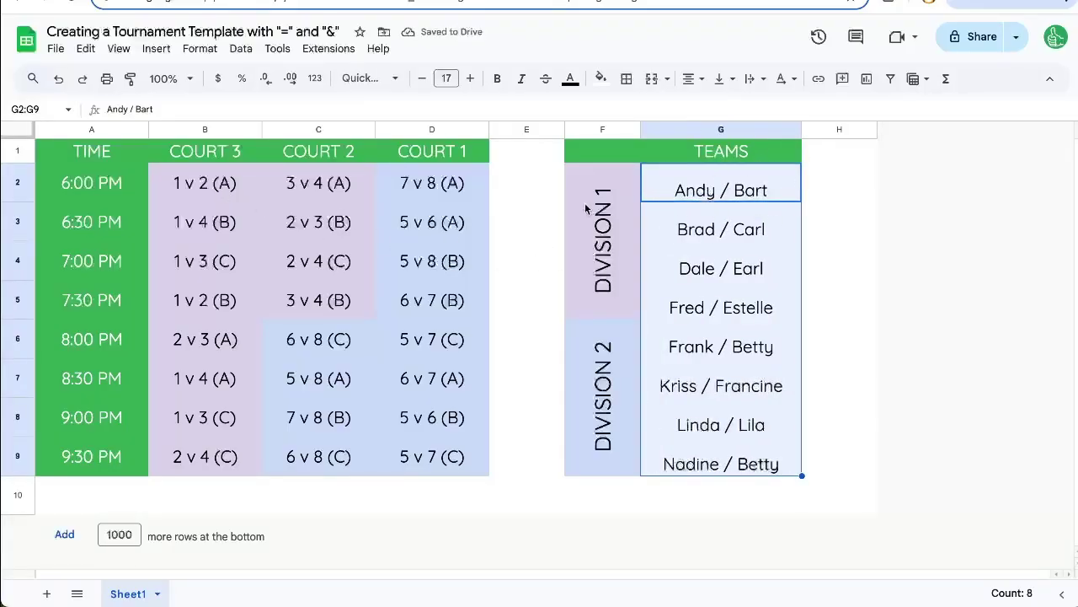
Step: Replace the leading 1 in B2 with "=" and a reference to the first team in G2
{"action": "left_click", "coordinate": [209, 191]}
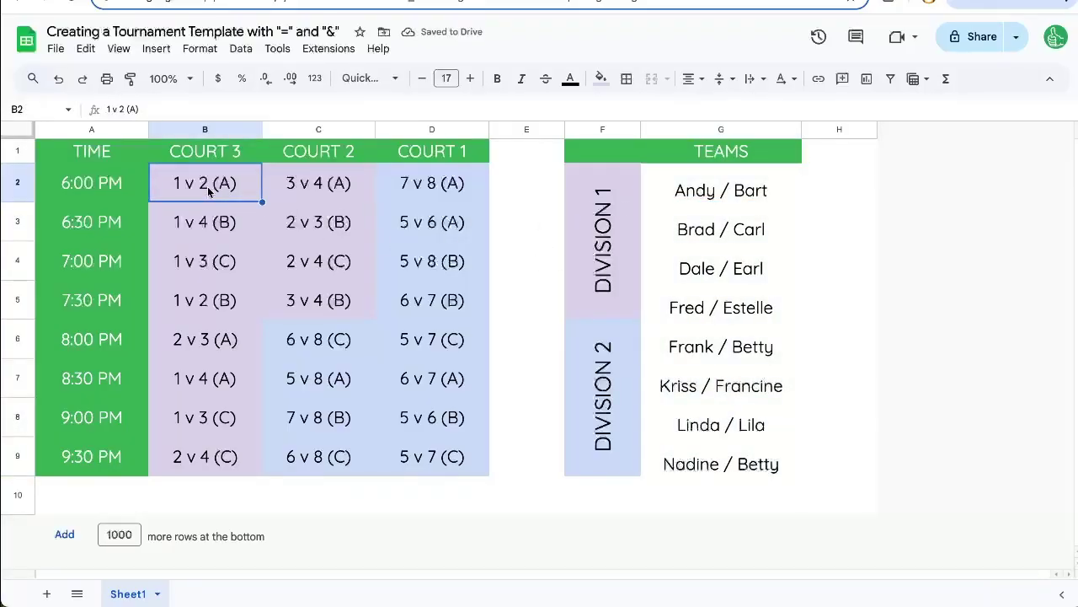
{"action": "double_click", "coordinate": [209, 191]}
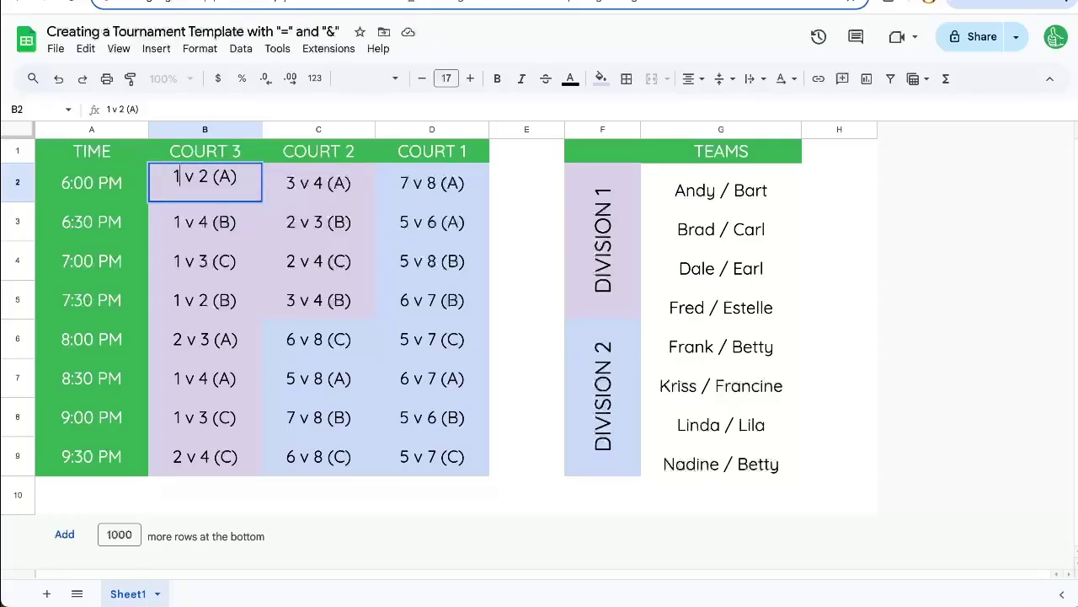
{"action": "key", "text": "Home"}
{"action": "key", "text": "Delete"}
{"action": "type", "text": "="}
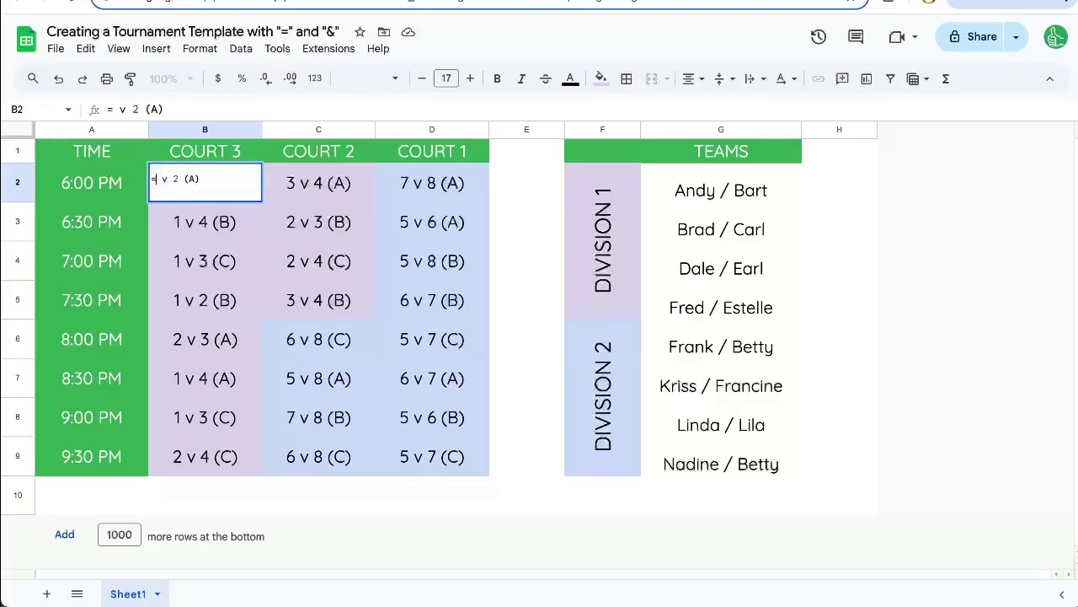
{"action": "left_click", "coordinate": [699, 171]}
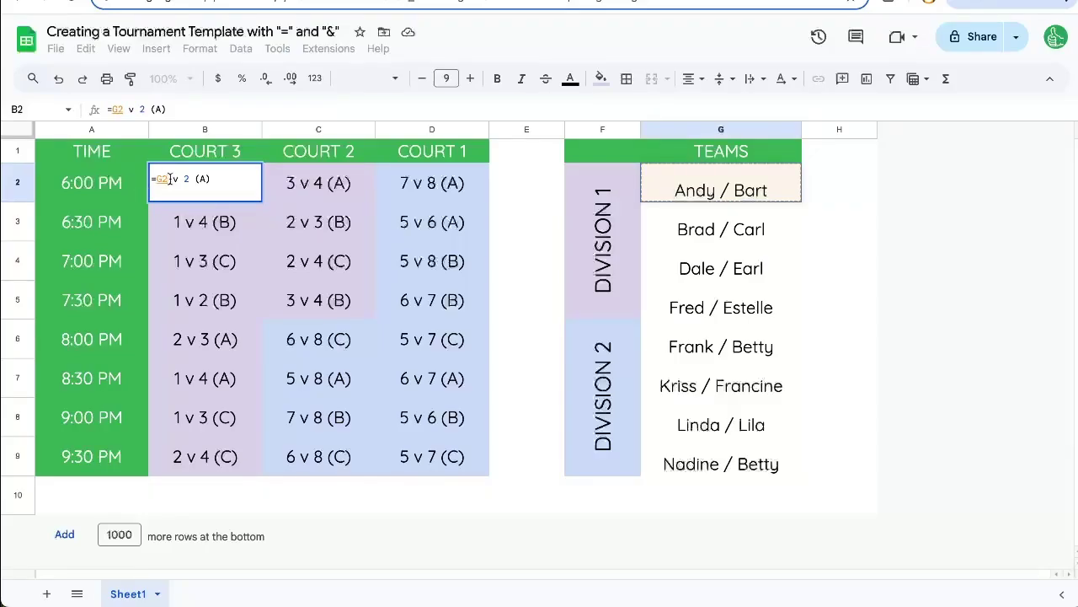
Step: Append & and a quoted "v." on its own line after G2, replacing the old " v 2 (A)" text and closing the quotes
{"action": "type", "text": "&"}
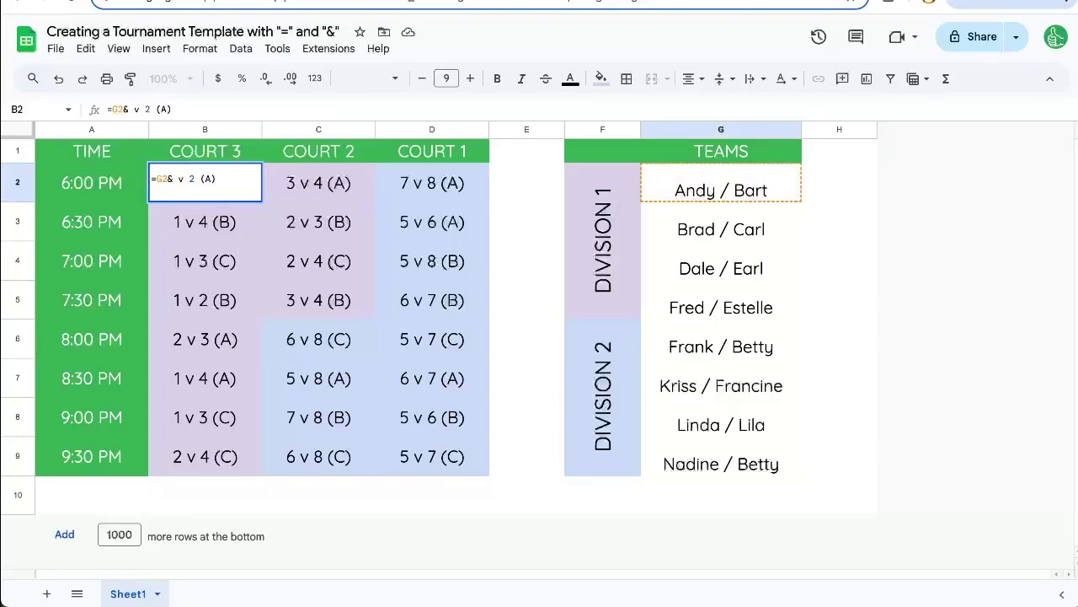
{"action": "type", "text": "\""}
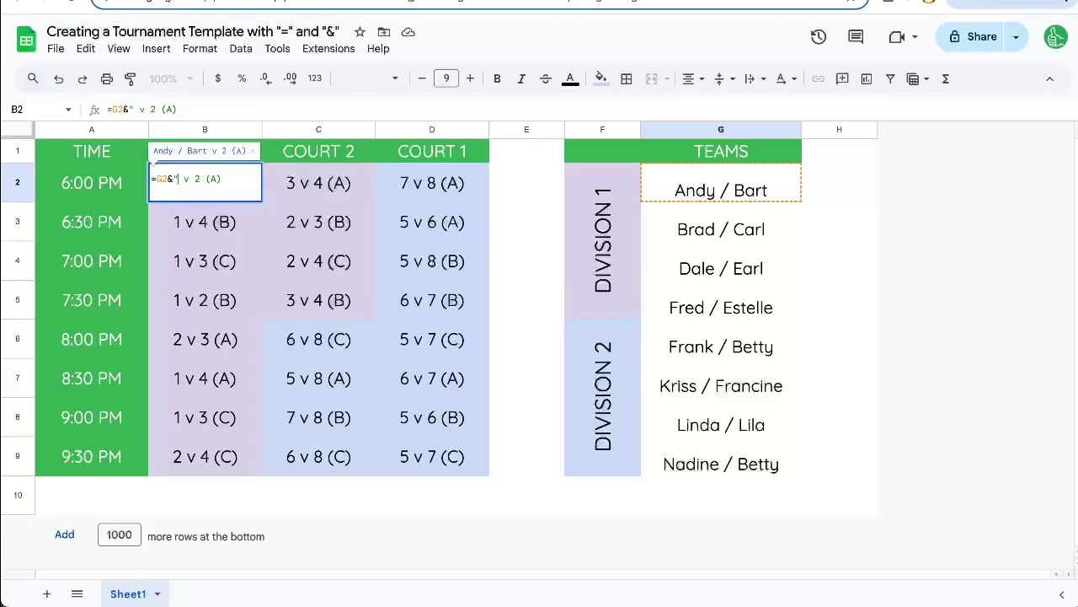
{"action": "key", "text": "alt+Return"}
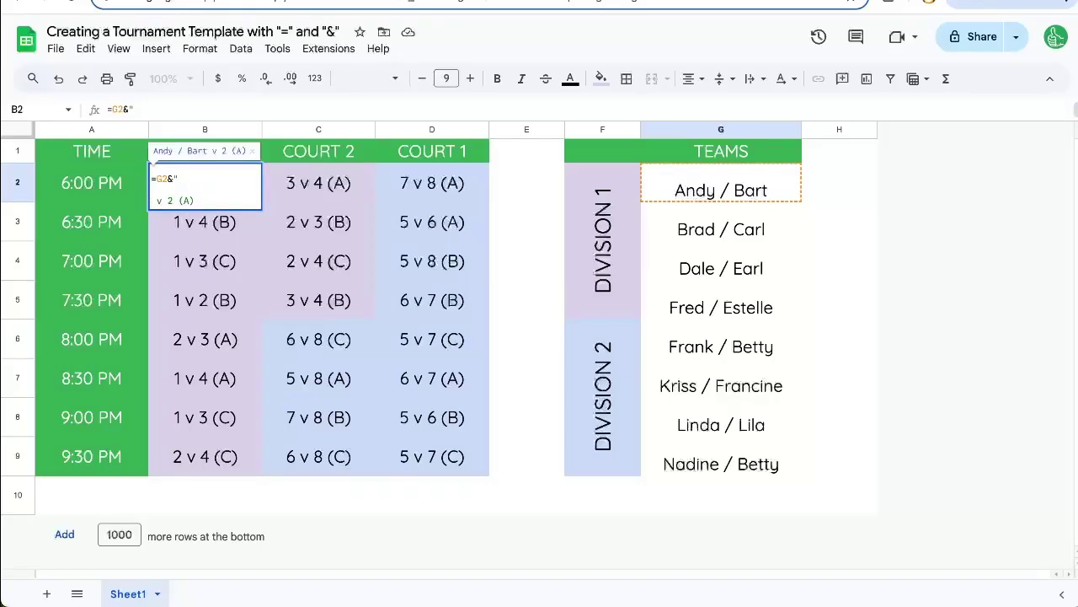
{"action": "type", "text": "v "}
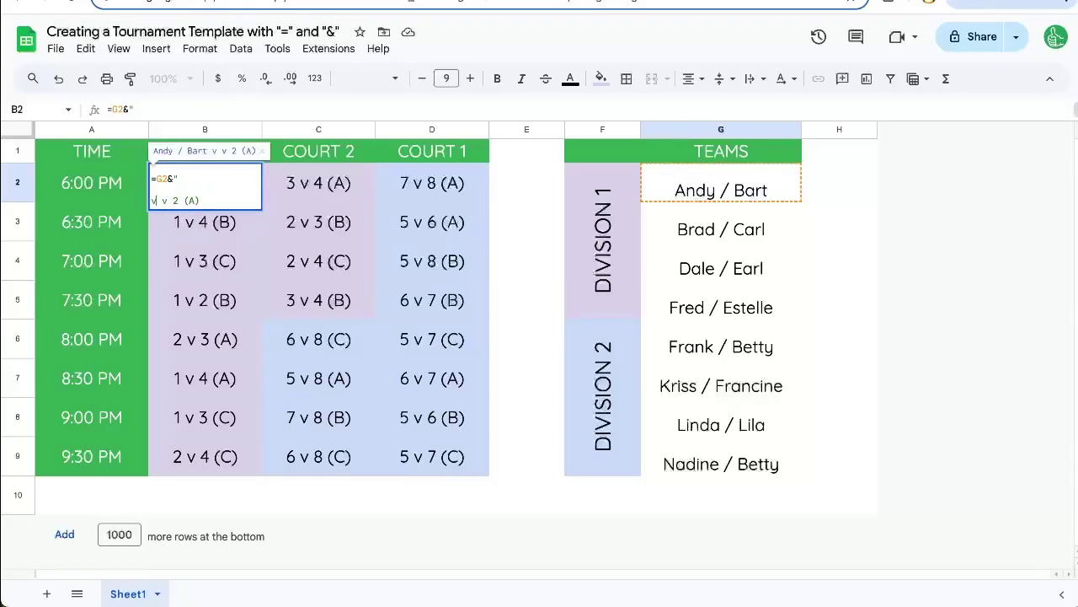
{"action": "type", "text": "."}
{"action": "key", "text": "alt+Return"}
{"action": "key", "text": "shift+End"}
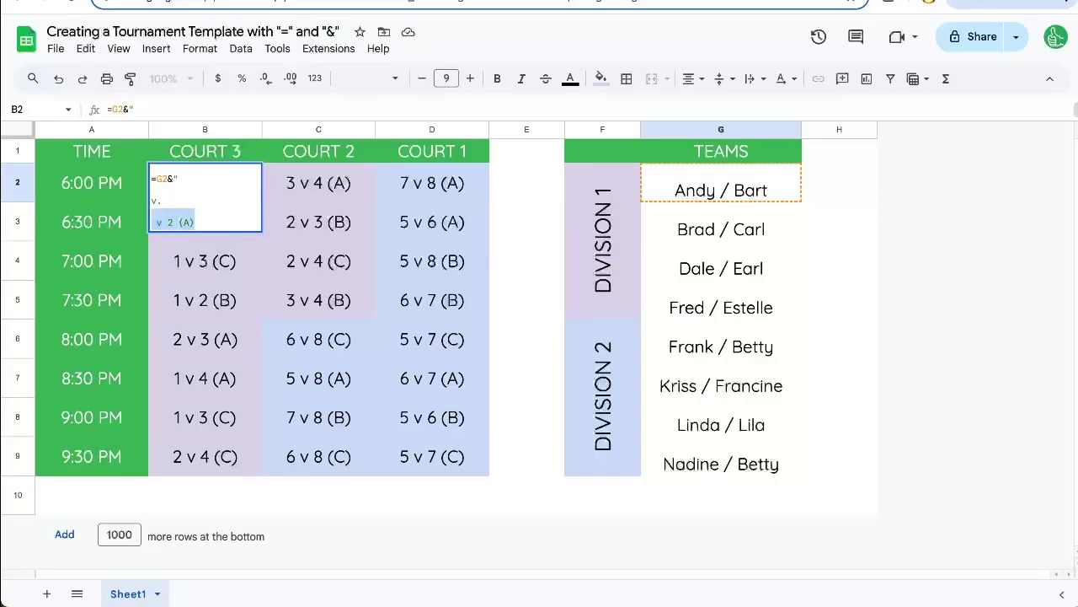
{"action": "type", "text": "\""}
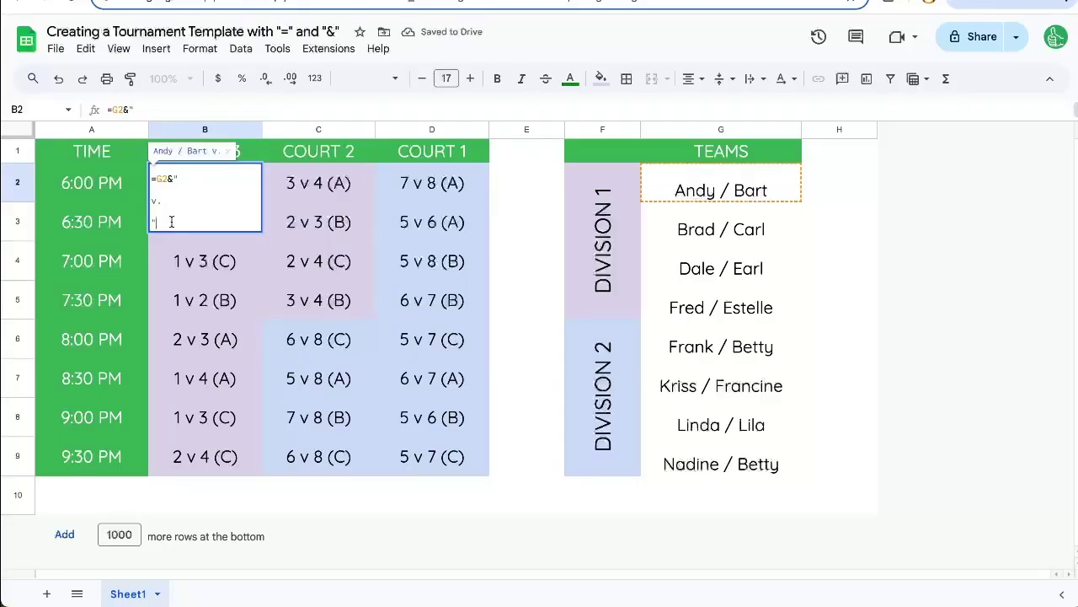
Step: Complete the B2 formula by joining the second team in G3 and the text "A" with & signs
{"action": "type", "text": "&"}
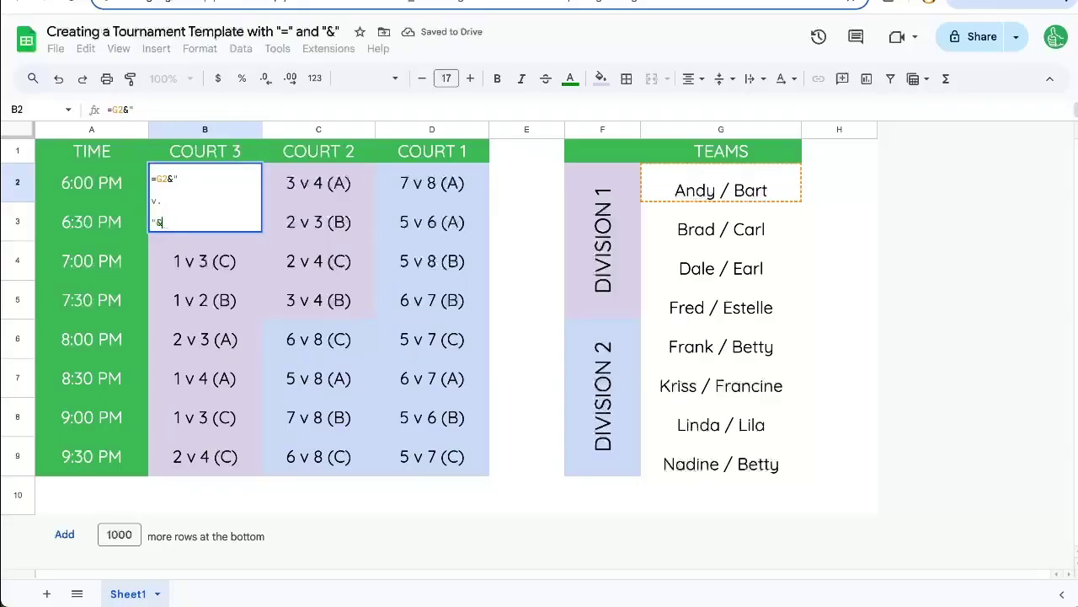
{"action": "left_click", "coordinate": [720, 222]}
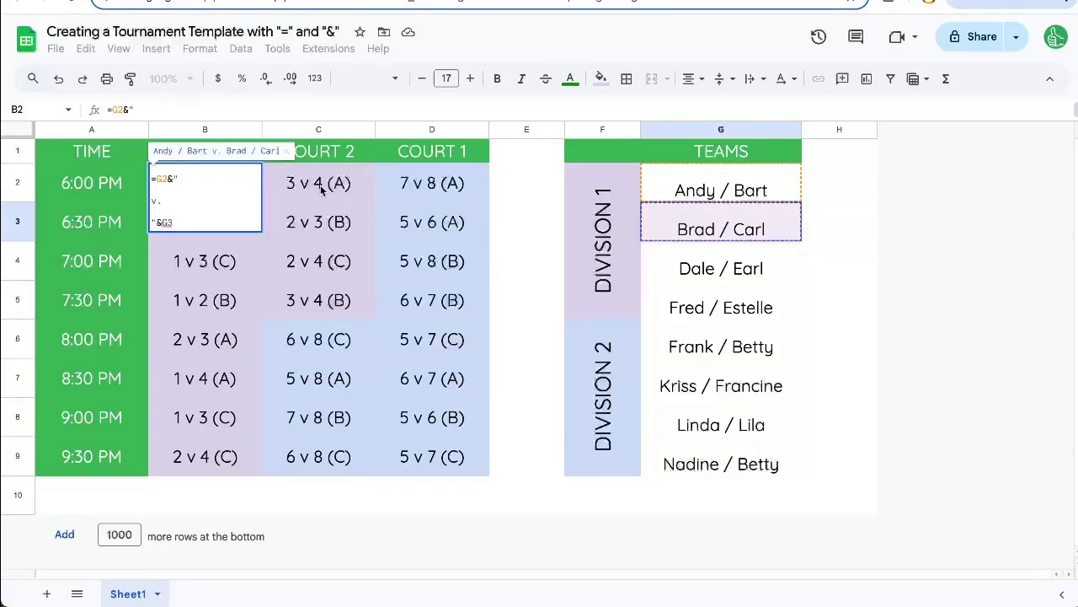
{"action": "type", "text": "&"}
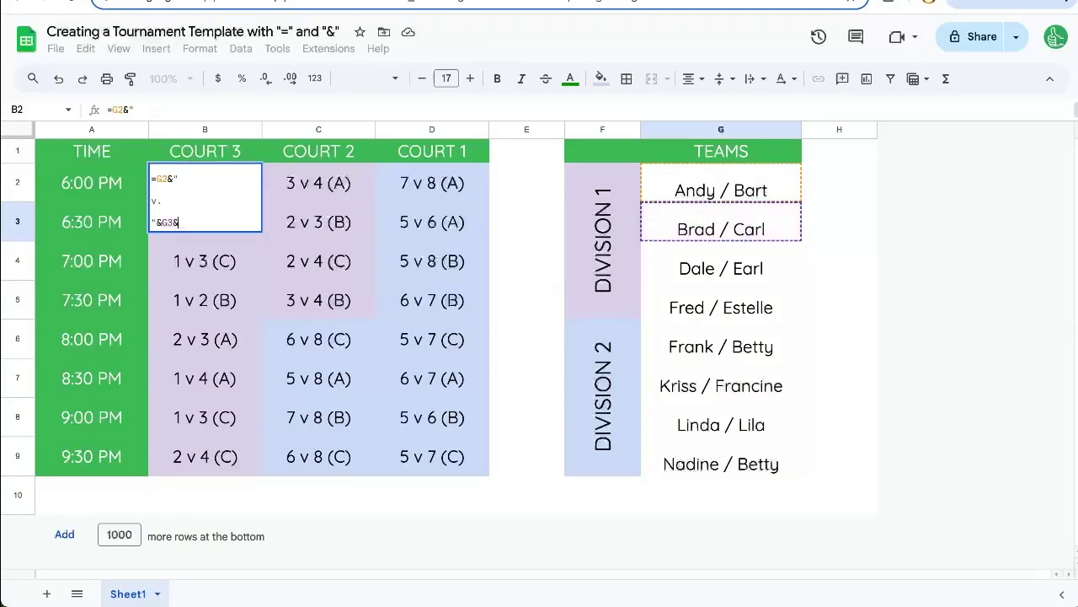
{"action": "type", "text": "\"A"}
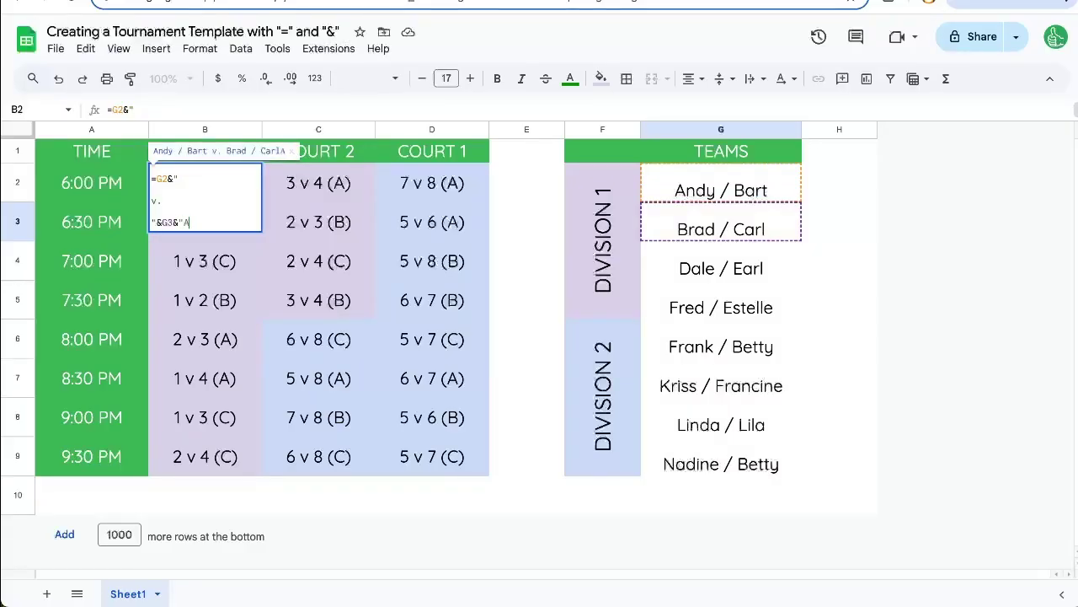
{"action": "left_click", "coordinate": [152, 179]}
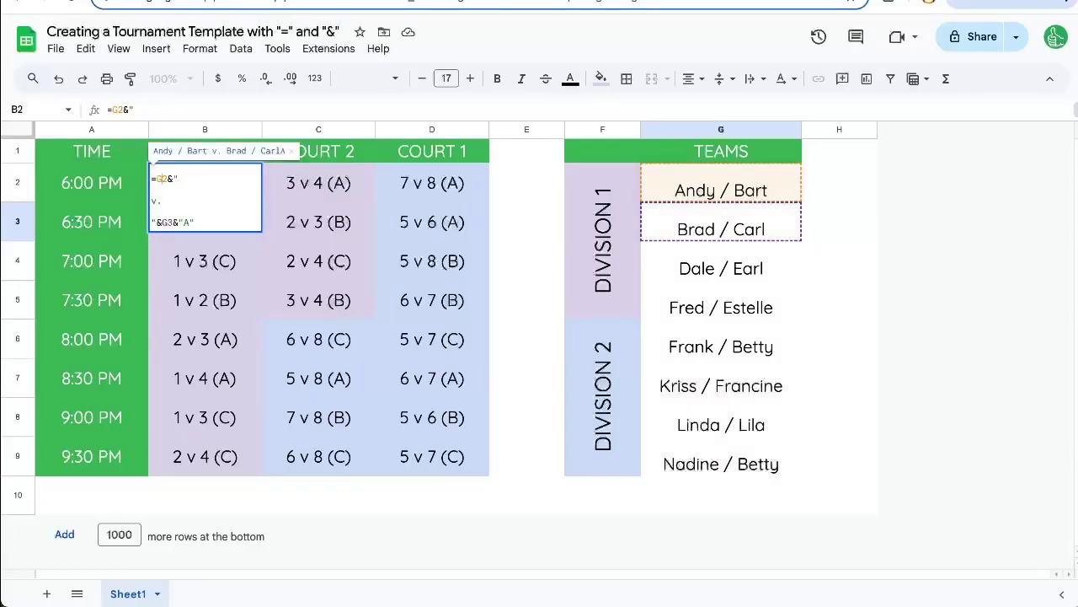
{"action": "key", "text": "Left"}
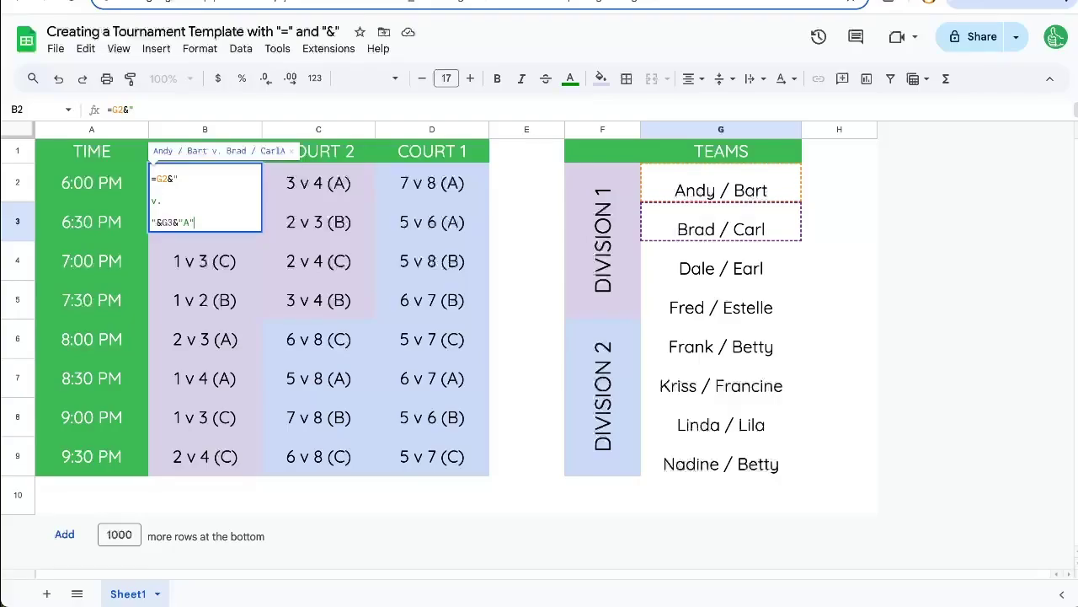
{"action": "key", "text": "Return"}
Step: Increase the height of rows 2 to 10 and widen court columns B through D to fit the team matchups
{"action": "left_click_drag", "start_coordinate": [16, 182], "coordinate": [13, 495]}
{"action": "left_click_drag", "start_coordinate": [204, 129], "coordinate": [510, 127]}
{"action": "left_click", "coordinate": [253, 210]}
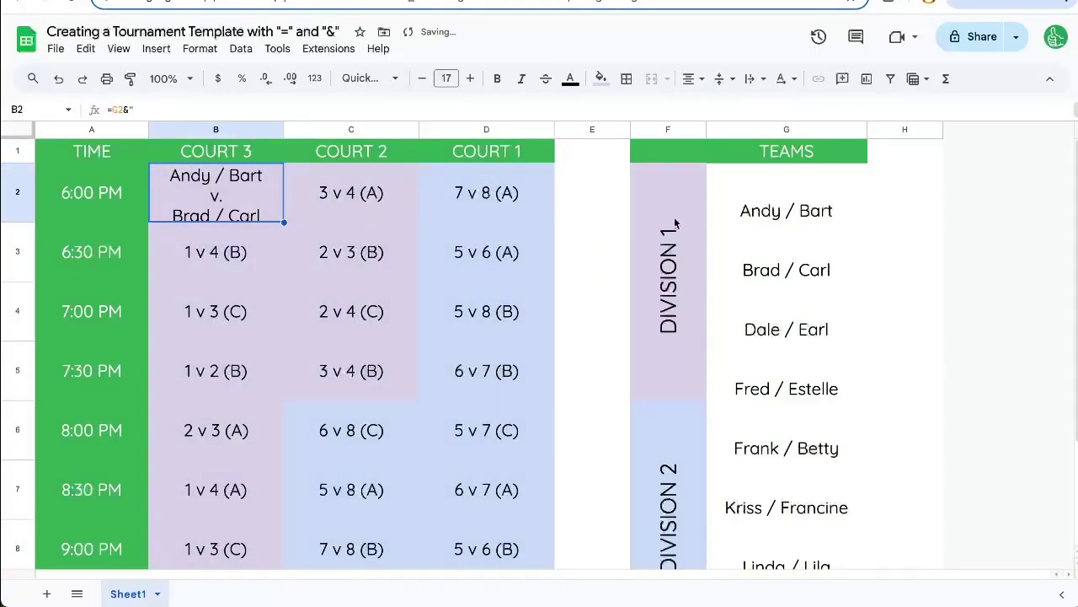
Step: Reduce the font size of the matchup cells B2:D9 to 14
{"action": "scroll", "coordinate": [353, 386], "scroll_direction": "down", "scroll_amount": 2}
{"action": "left_click_drag", "start_coordinate": [224, 179], "coordinate": [508, 464]}
{"action": "left_click", "coordinate": [422, 78]}
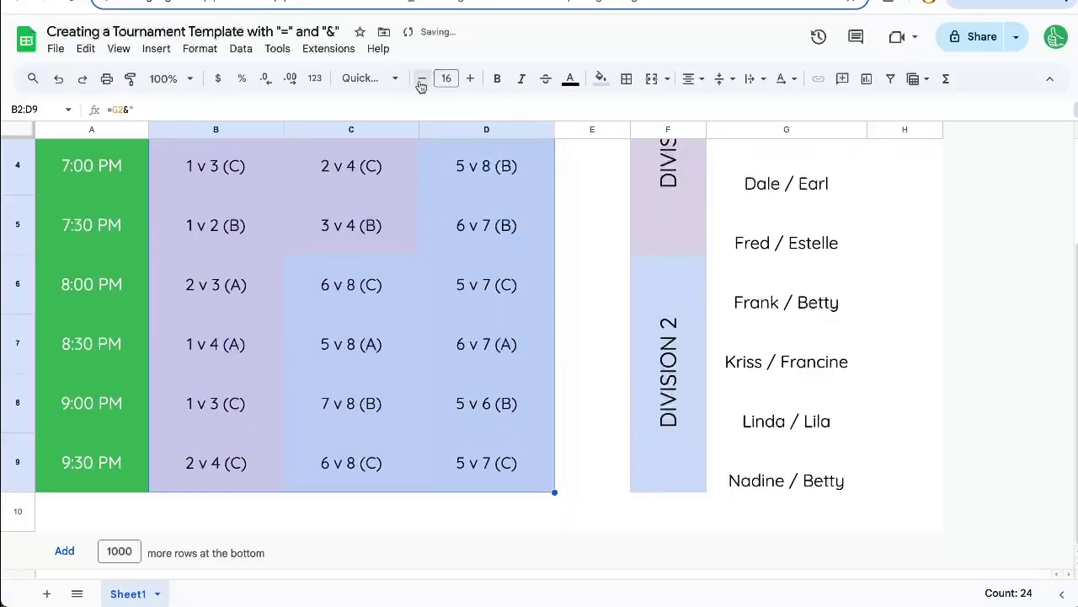
Step: Reduce the font size of the team names in column G to 15 and centre them vertically in their cells
{"action": "scroll", "coordinate": [640, 143], "scroll_direction": "up", "scroll_amount": 3}
{"action": "left_click", "coordinate": [775, 197]}
{"action": "left_click_drag", "start_coordinate": [775, 196], "coordinate": [765, 325]}
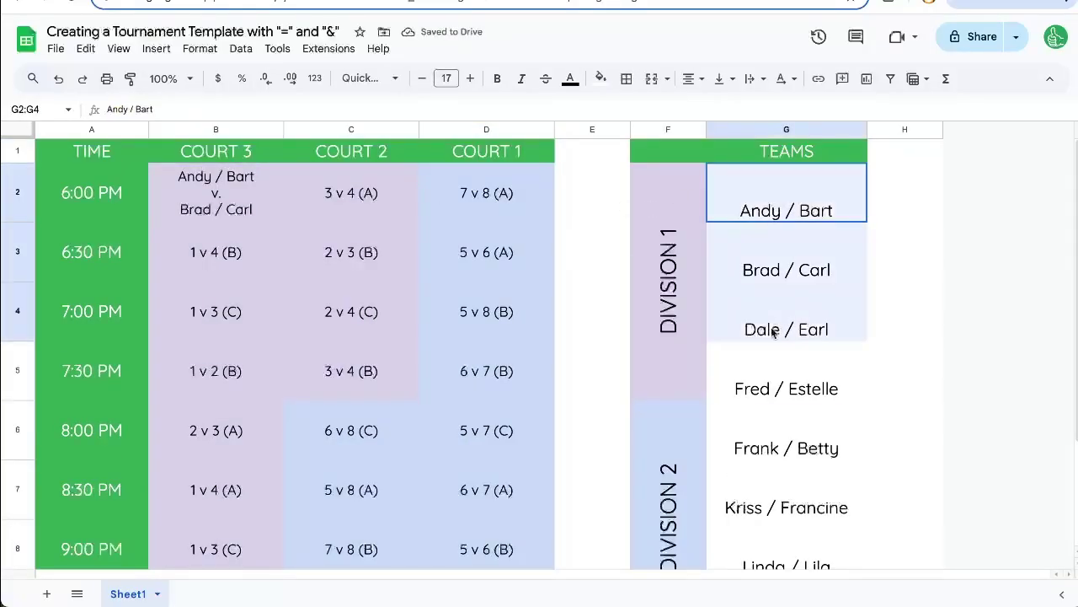
Step: Replace the second player's name in the first team (G2), and inspect the formula in B2 that references it
{"action": "double_click", "coordinate": [787, 198]}
{"action": "left_click_drag", "start_coordinate": [797, 175], "coordinate": [873, 169]}
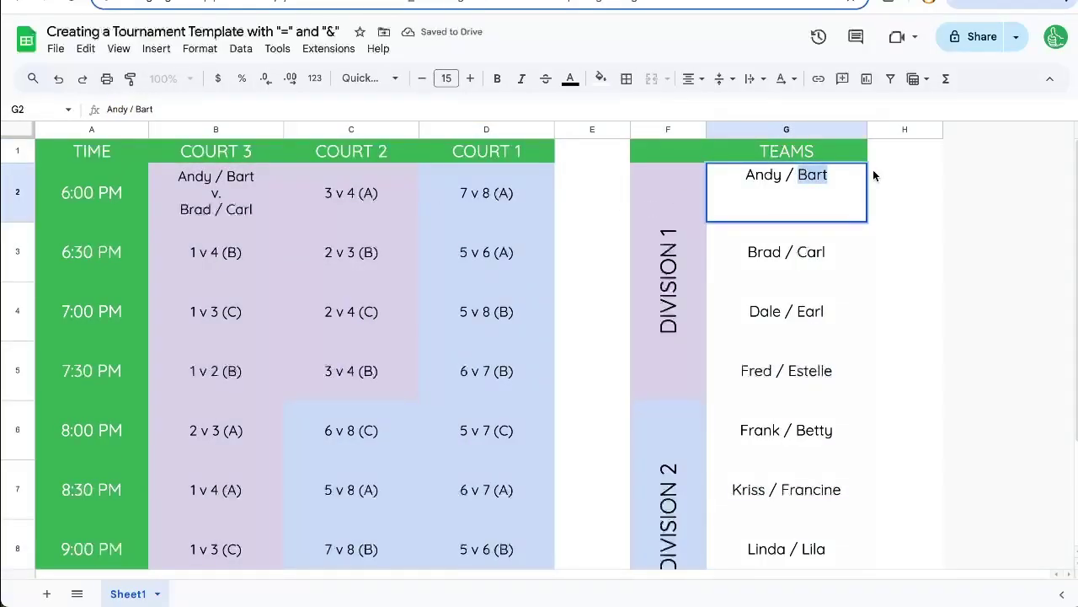
{"action": "type", "text": "Larry"}
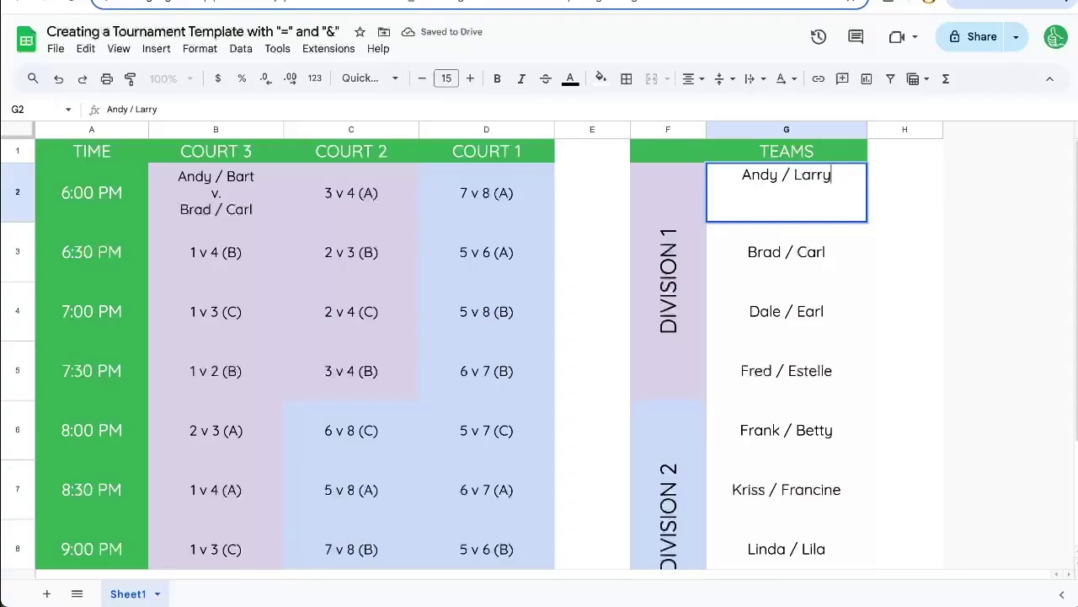
{"action": "key", "text": "Return"}
{"action": "left_click", "coordinate": [236, 204]}
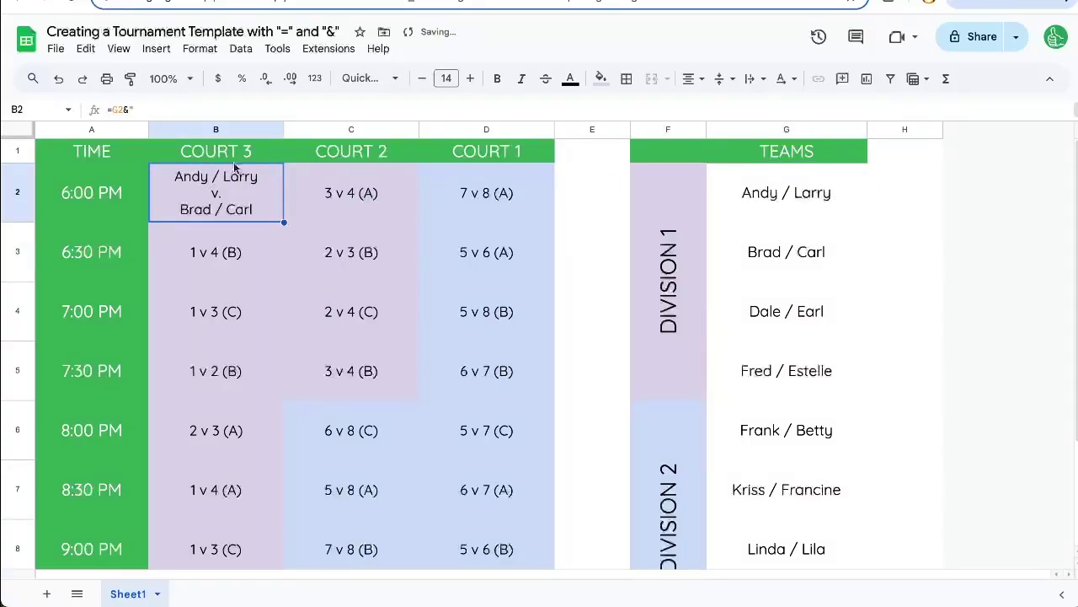
{"action": "double_click", "coordinate": [228, 211]}
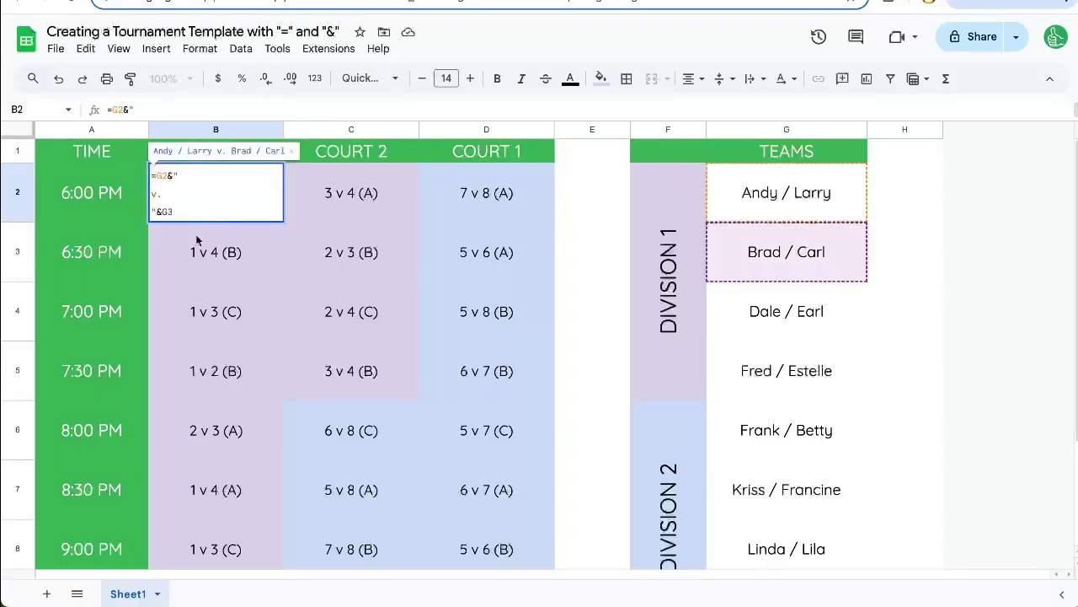
{"action": "left_click", "coordinate": [193, 291]}
Step: Replace the text in B3 with a formula joining G2, a quoted "v." on its own line and G5 with & signs
{"action": "double_click", "coordinate": [235, 250]}
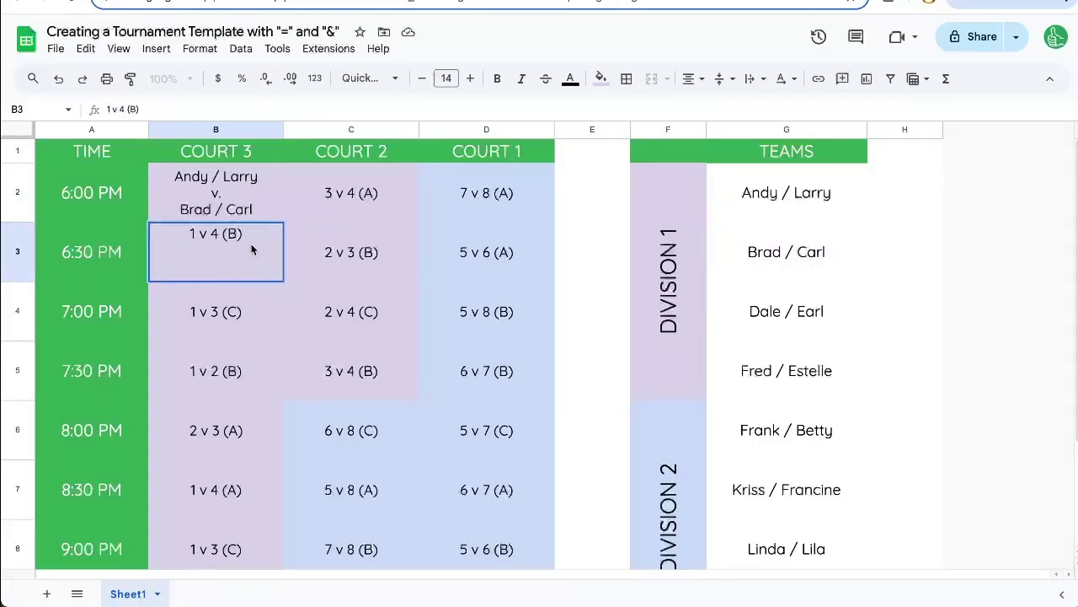
{"action": "key", "text": "ctrl+a"}
{"action": "type", "text": "=G2\""}
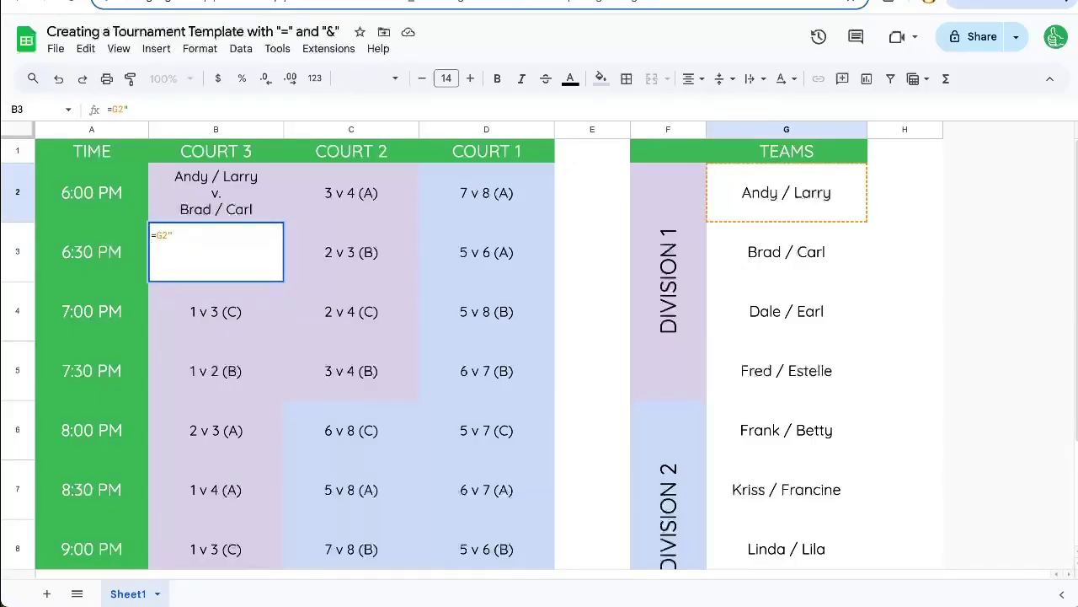
{"action": "key", "text": "alt+Return"}
{"action": "type", "text": "\"&"}
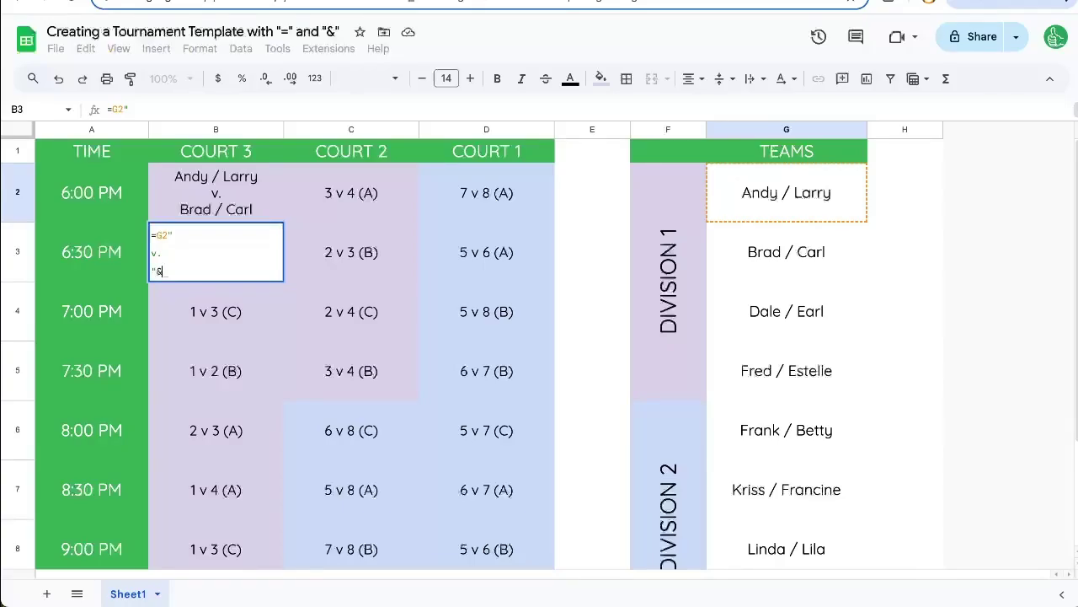
{"action": "left_click", "coordinate": [773, 359]}
{"action": "left_click", "coordinate": [169, 235]}
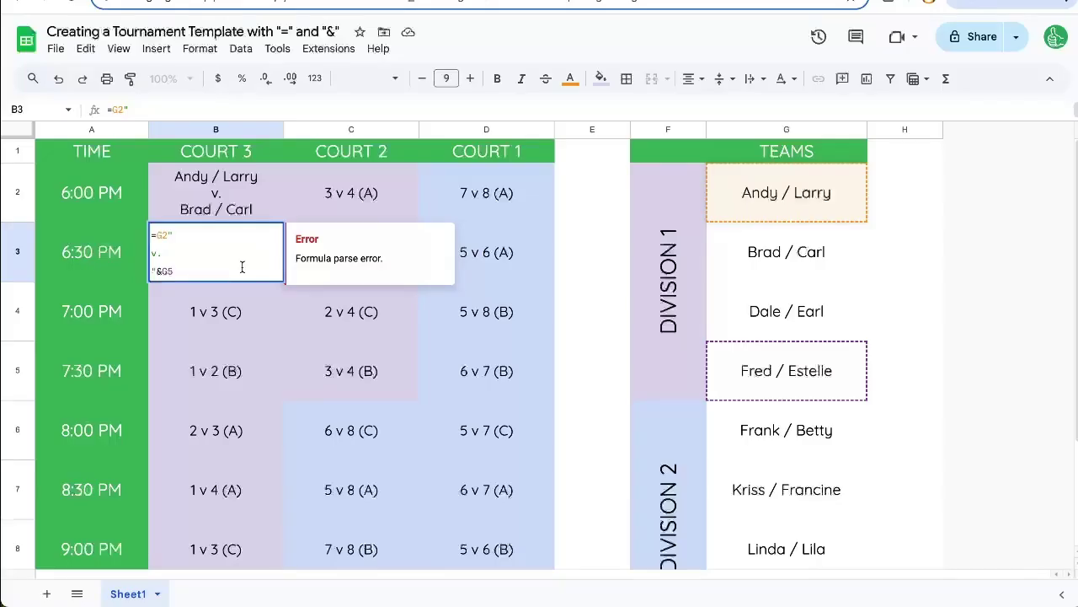
{"action": "type", "text": "&"}
{"action": "key", "text": "Return"}
{"action": "left_click", "coordinate": [217, 251]}
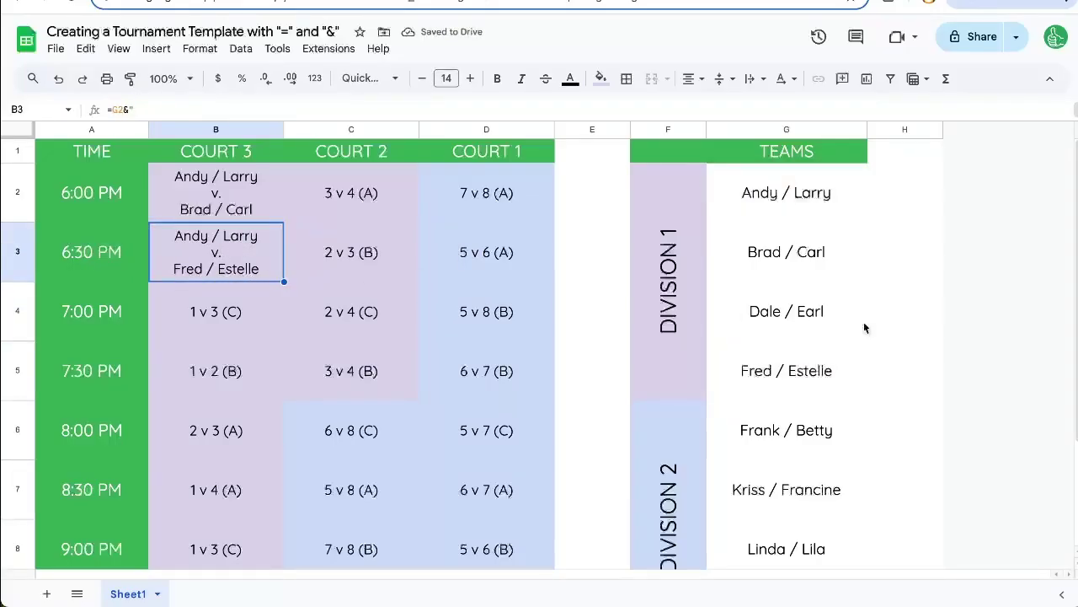
Step: Copy the team name from G6 into G5, replacing the fourth Division 1 team
{"action": "left_click", "coordinate": [828, 368]}
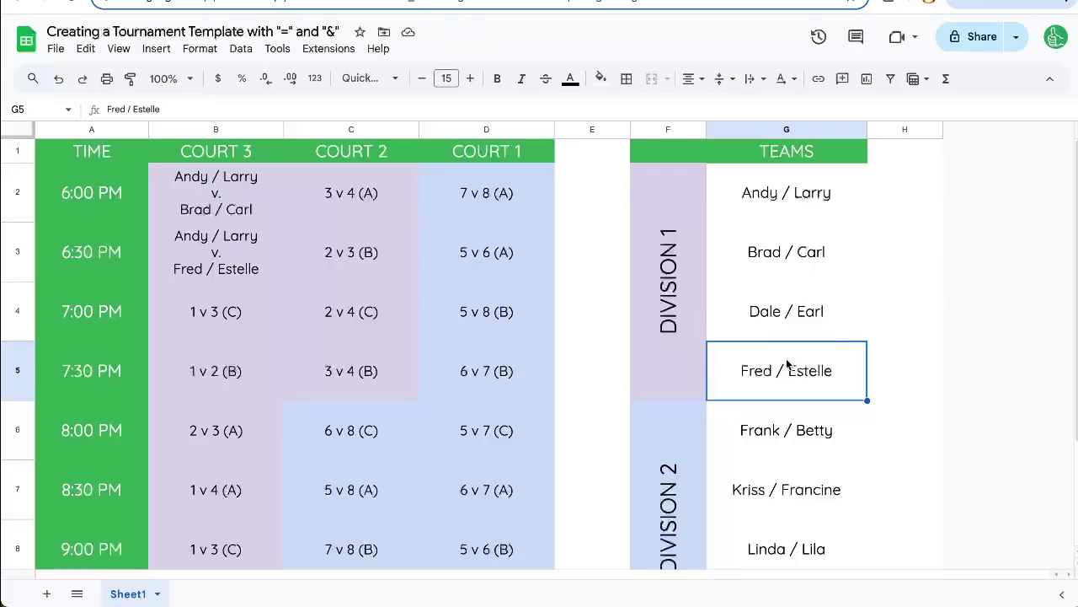
{"action": "key", "text": "Down"}
{"action": "key", "text": "ctrl+c"}
{"action": "key", "text": "Up"}
{"action": "key", "text": "ctrl+v"}
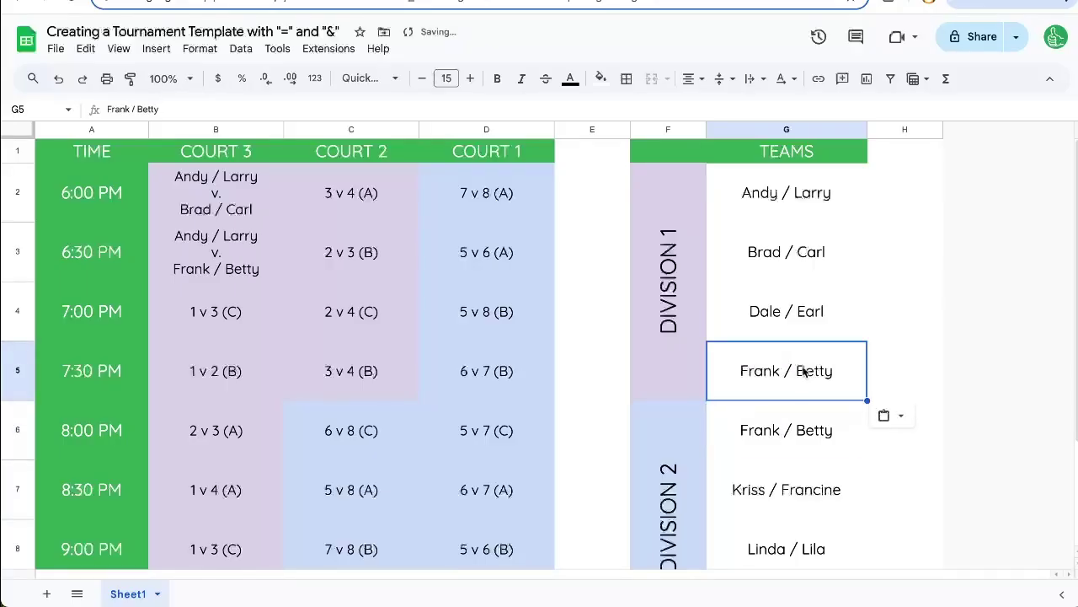
Step: Replace the second player's name in the first Division 2 team in G6
{"action": "left_click_drag", "start_coordinate": [802, 379], "coordinate": [834, 187]}
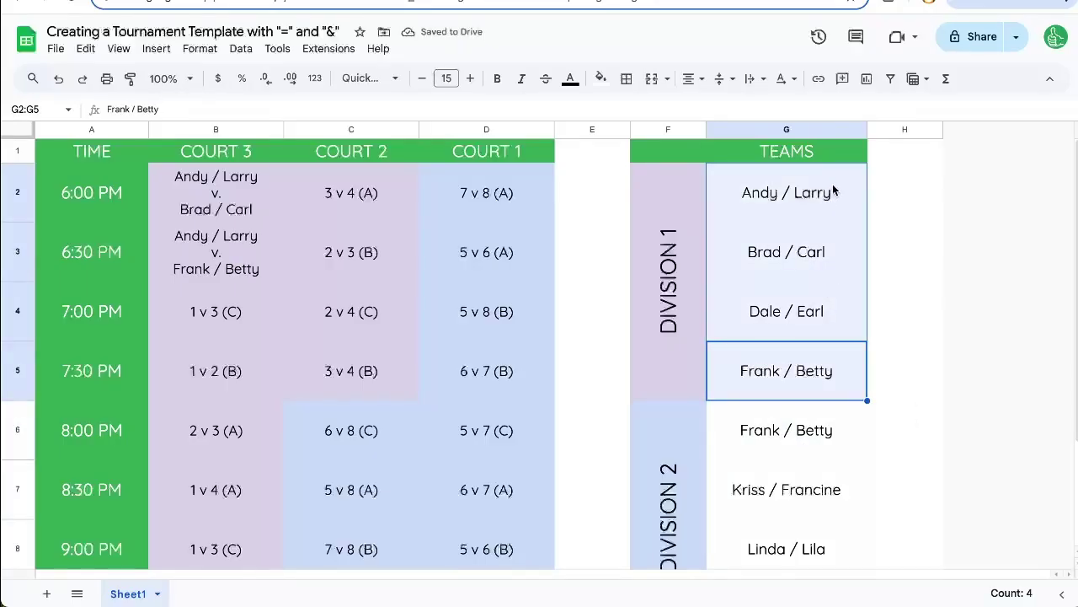
{"action": "double_click", "coordinate": [811, 426]}
{"action": "key", "text": "ctrl+shift+Left"}
{"action": "type", "text": "Estelle"}
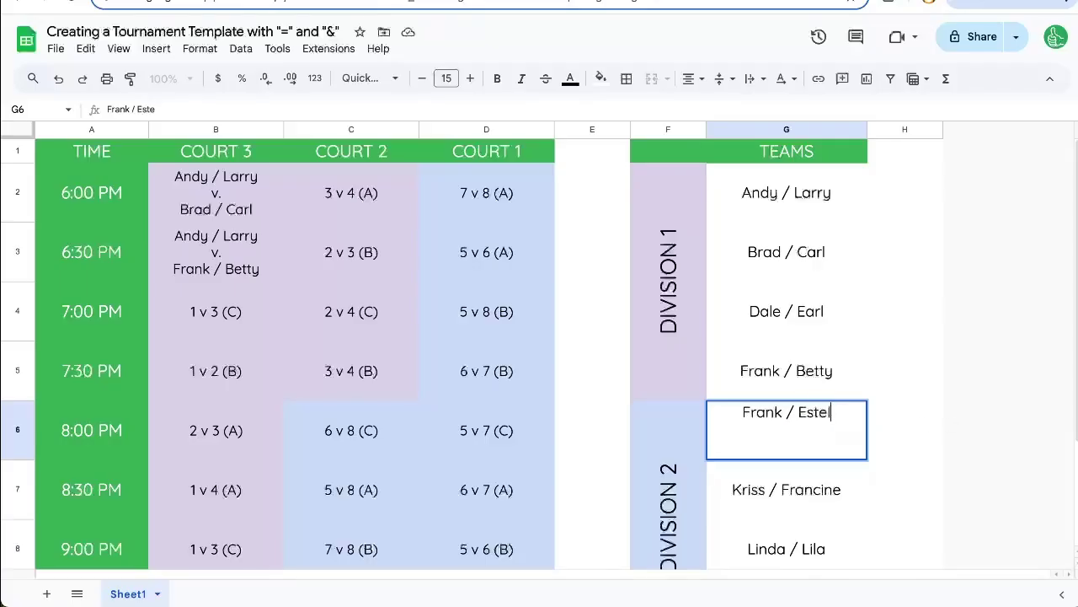
{"action": "key", "text": "Return"}
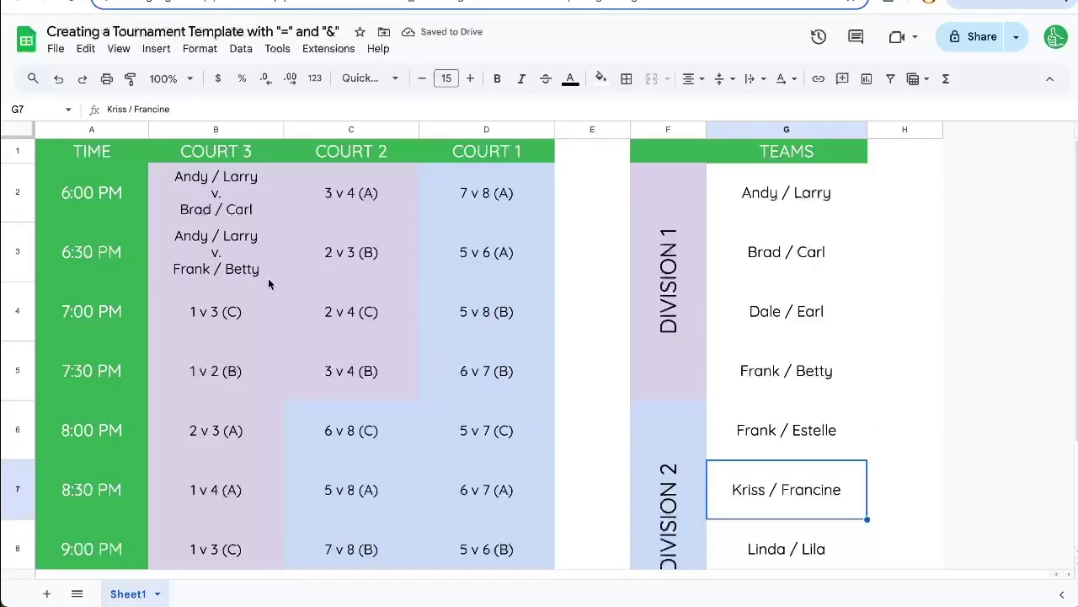
Step: Review the Division 1 matchups on Courts 3 and 2 alongside the full team list in column G
{"action": "left_click", "coordinate": [269, 278]}
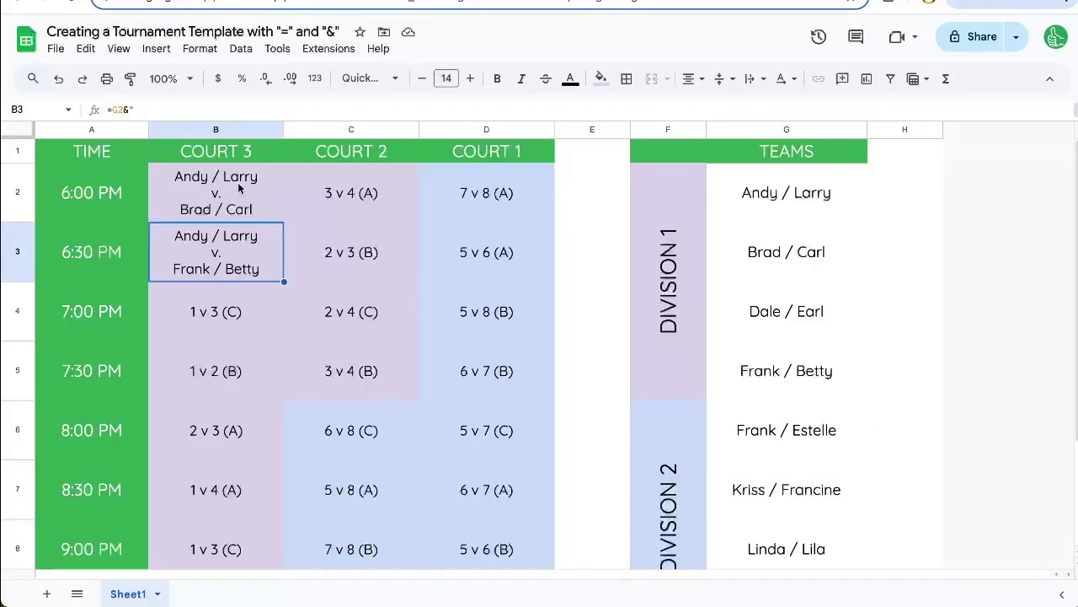
{"action": "left_click", "coordinate": [249, 194]}
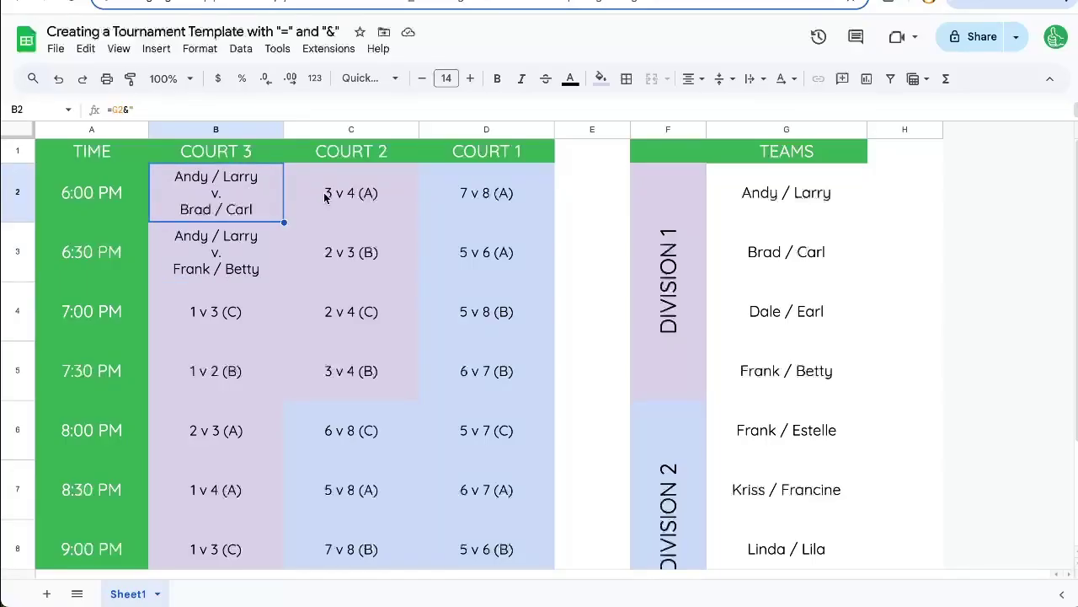
{"action": "left_click_drag", "start_coordinate": [816, 209], "coordinate": [799, 582]}
{"action": "scroll", "coordinate": [589, 421], "scroll_direction": "up", "scroll_amount": 3}
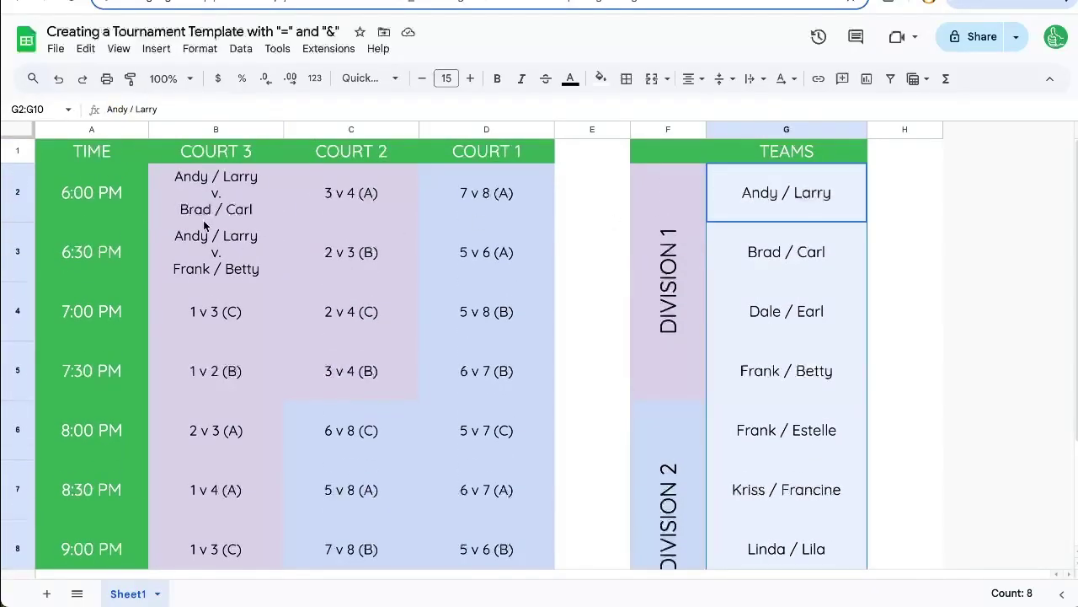
{"action": "left_click", "coordinate": [205, 260]}
{"action": "left_click", "coordinate": [208, 324]}
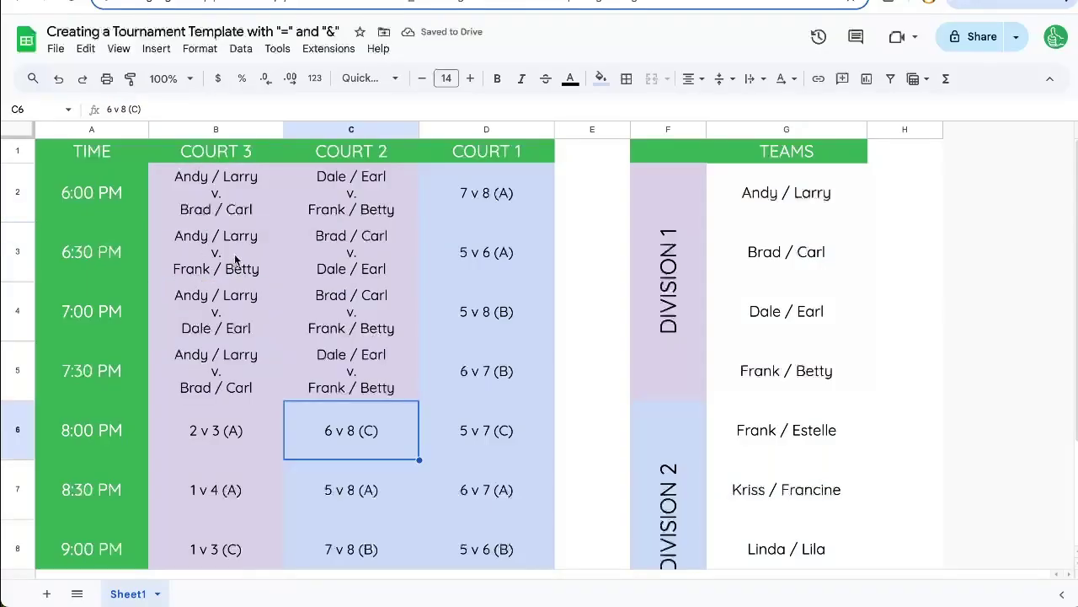
{"action": "left_click", "coordinate": [237, 239]}
{"action": "left_click_drag", "start_coordinate": [249, 192], "coordinate": [410, 360]}
Step: Replace the team in G3 with longer versions of both players' first names, separated by a slash
{"action": "left_click", "coordinate": [793, 227]}
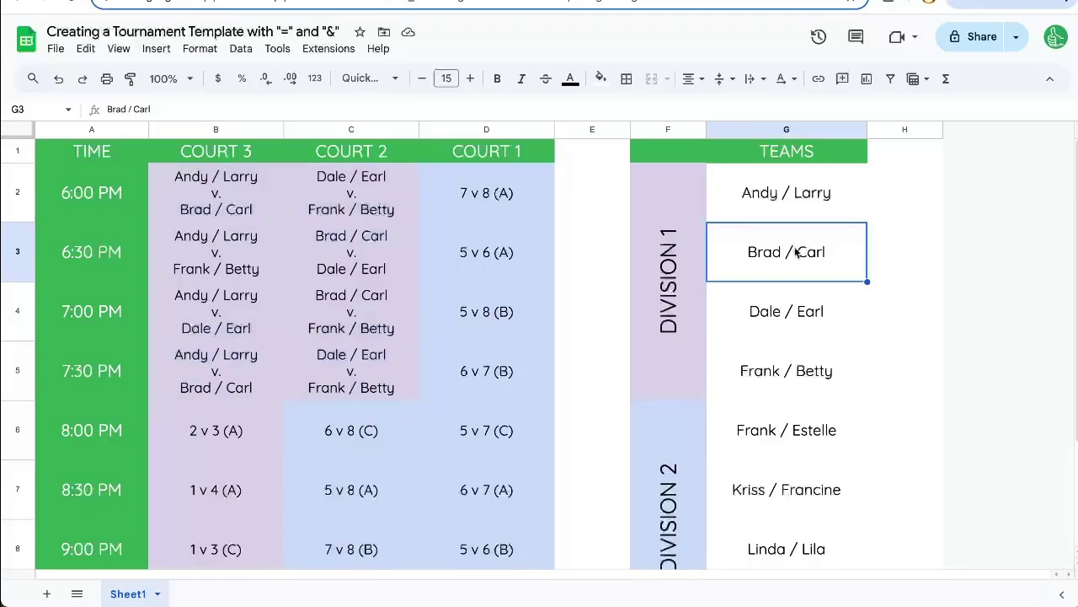
{"action": "type", "text": "Bra"}
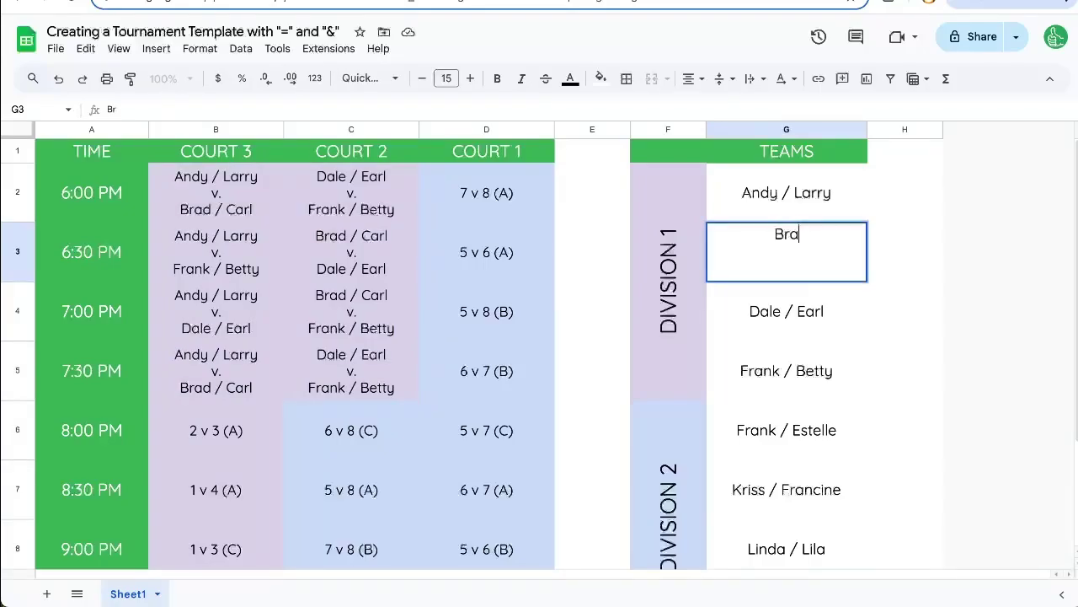
{"action": "type", "text": "dley / Carlton"}
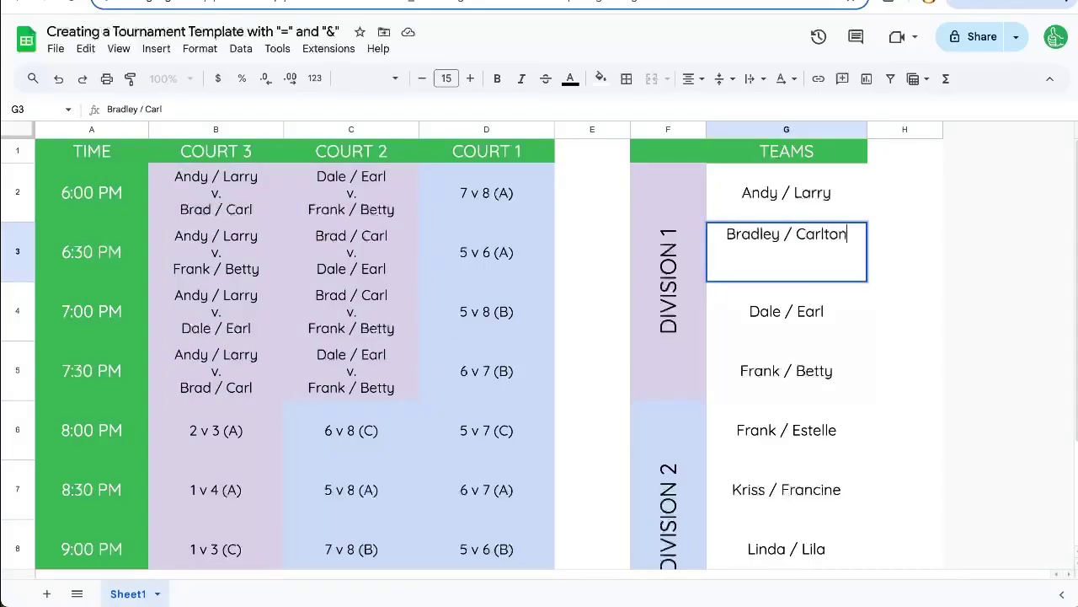
{"action": "key", "text": "Return"}
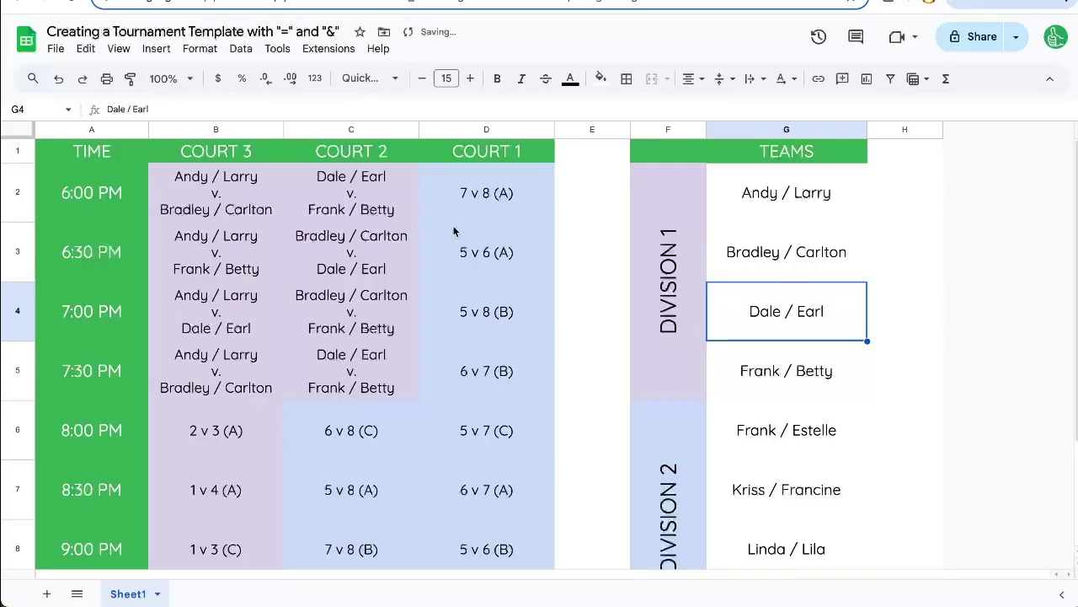
Step: Examine how the Division 1 matchups in B2:C5 correspond to the renamed team and the other entries in the team list
{"action": "left_click", "coordinate": [337, 215]}
{"action": "left_click", "coordinate": [242, 219]}
{"action": "left_click", "coordinate": [333, 257]}
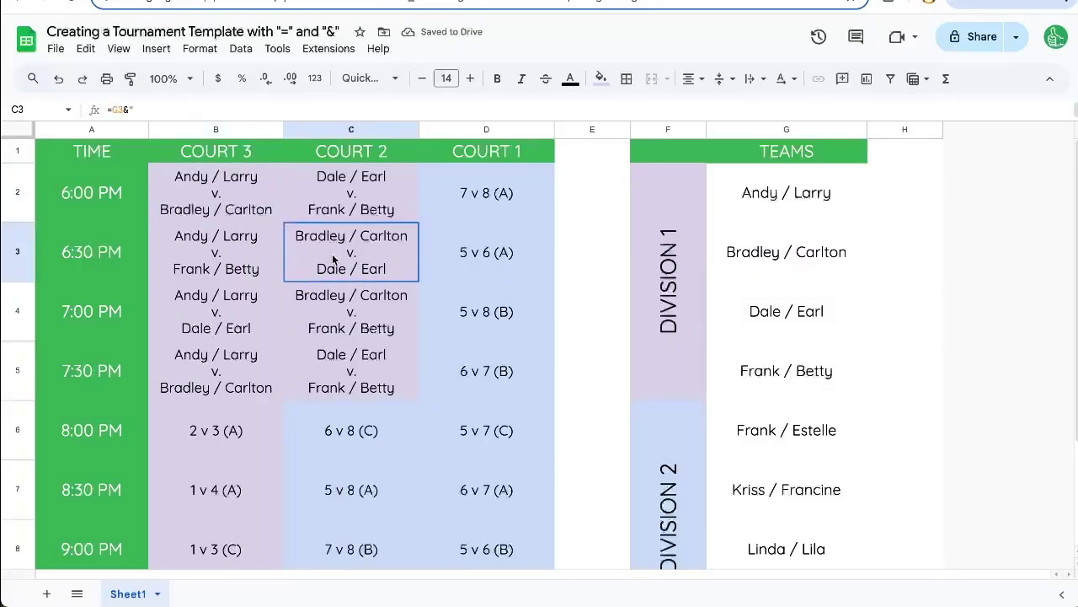
{"action": "left_click_drag", "start_coordinate": [238, 384], "coordinate": [379, 215]}
{"action": "left_click", "coordinate": [780, 259]}
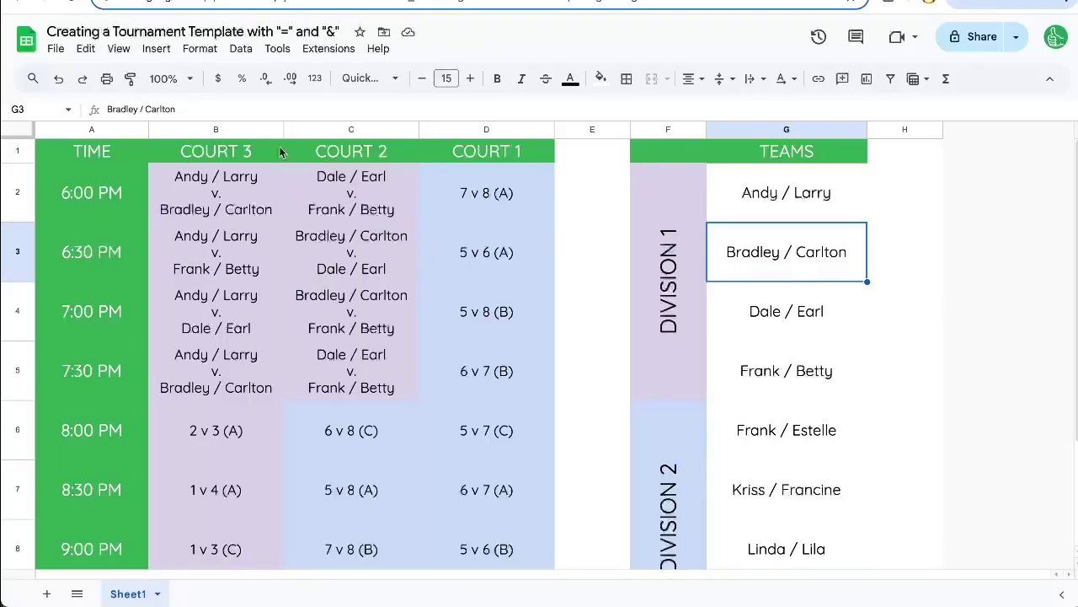
{"action": "left_click_drag", "start_coordinate": [231, 203], "coordinate": [341, 377]}
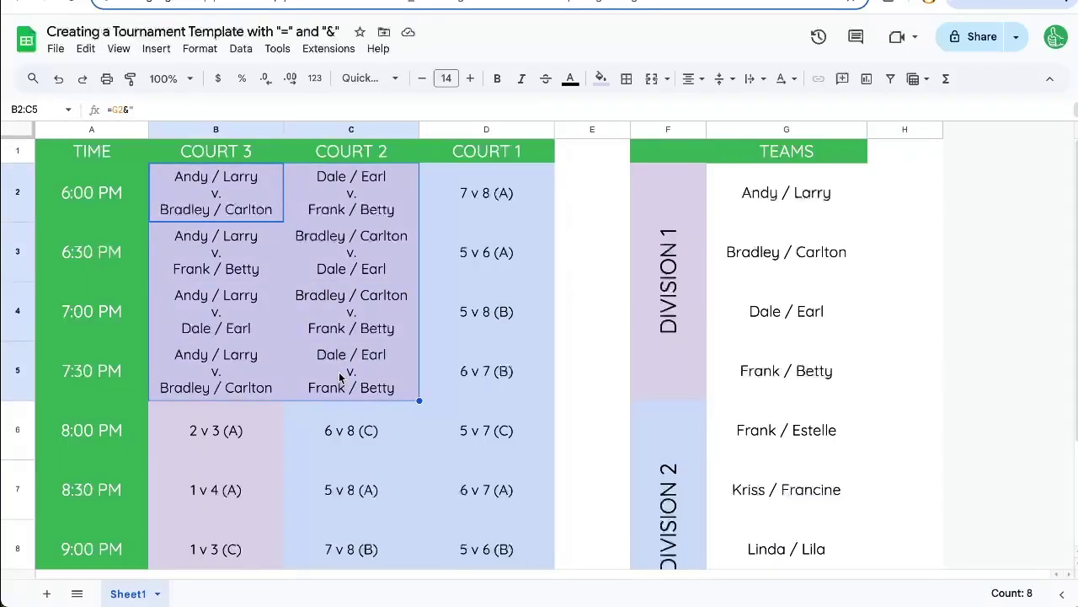
{"action": "left_click_drag", "start_coordinate": [768, 195], "coordinate": [787, 368]}
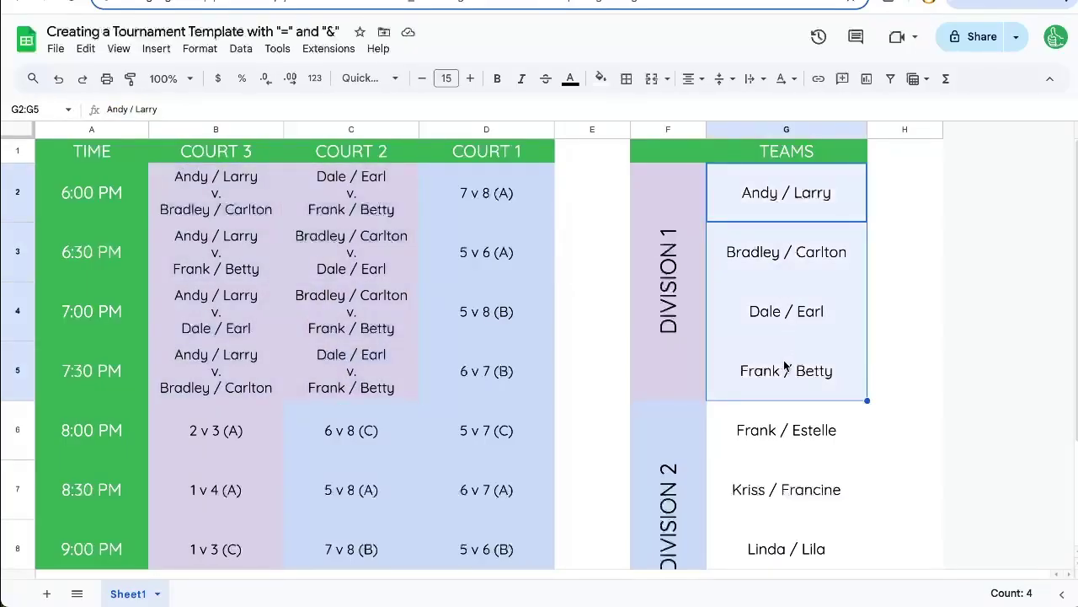
{"action": "left_click", "coordinate": [809, 206]}
{"action": "left_click", "coordinate": [792, 371]}
{"action": "left_click", "coordinate": [804, 488]}
{"action": "left_click", "coordinate": [815, 268]}
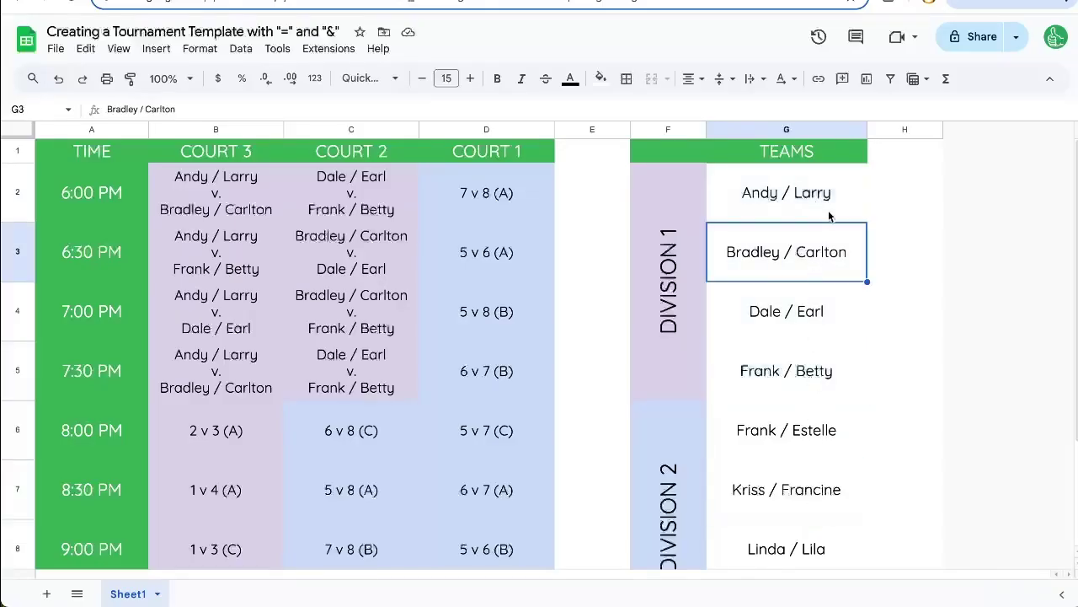
{"action": "left_click", "coordinate": [829, 217]}
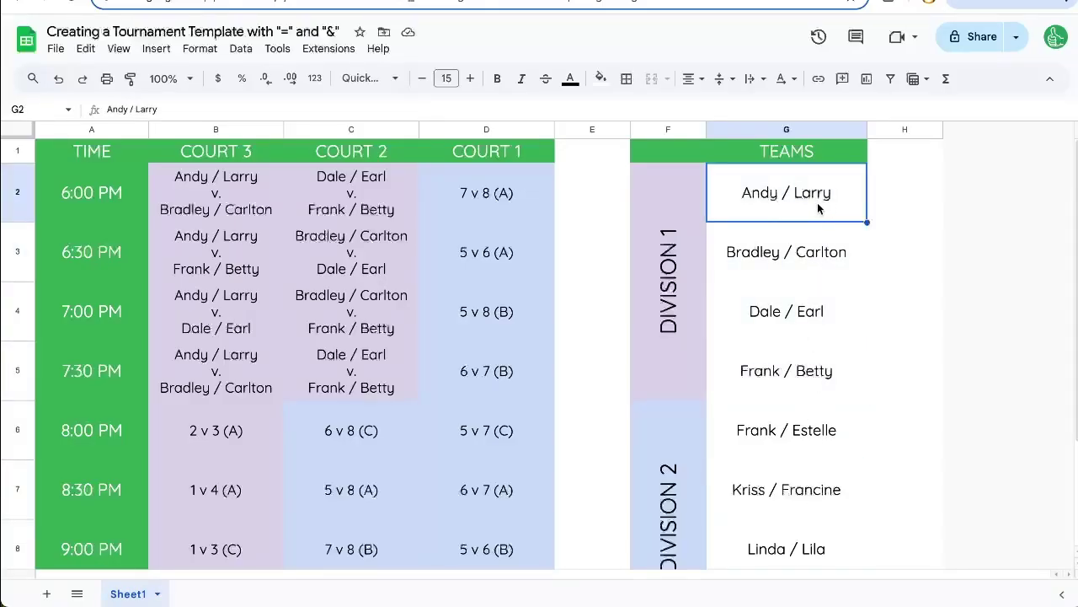
Step: Move the division and team table F1:G9 one column over so that it starts at G1
{"action": "left_click_drag", "start_coordinate": [670, 155], "coordinate": [804, 536]}
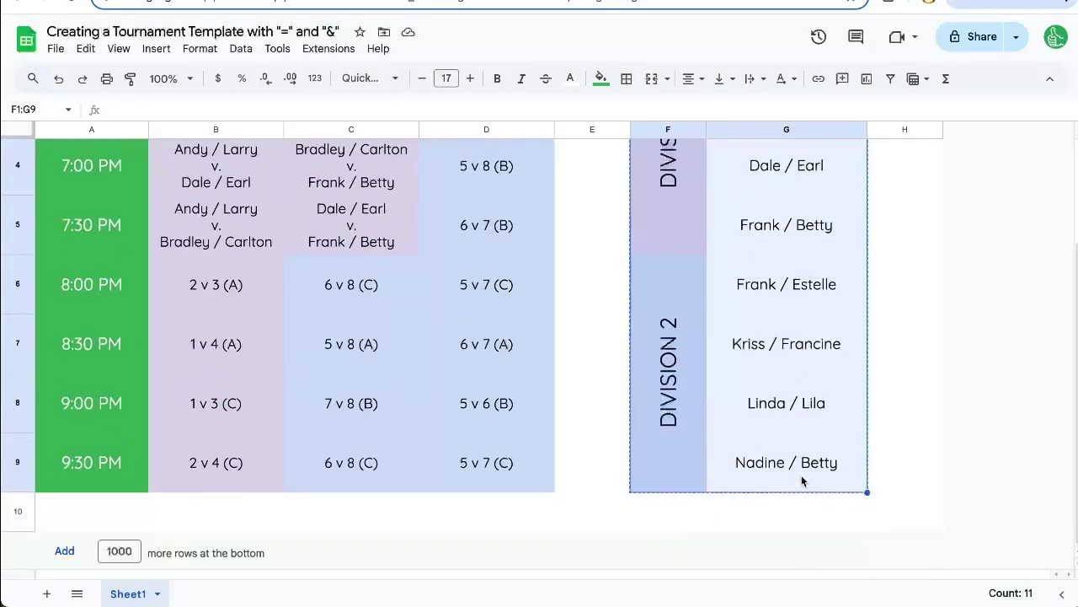
{"action": "scroll", "coordinate": [775, 426], "scroll_direction": "up", "scroll_amount": 3}
{"action": "key", "text": "ctrl+z"}
Step: Check the team references in the C2 and B2 formulas against the moved table in columns G and H
{"action": "left_click", "coordinate": [330, 192]}
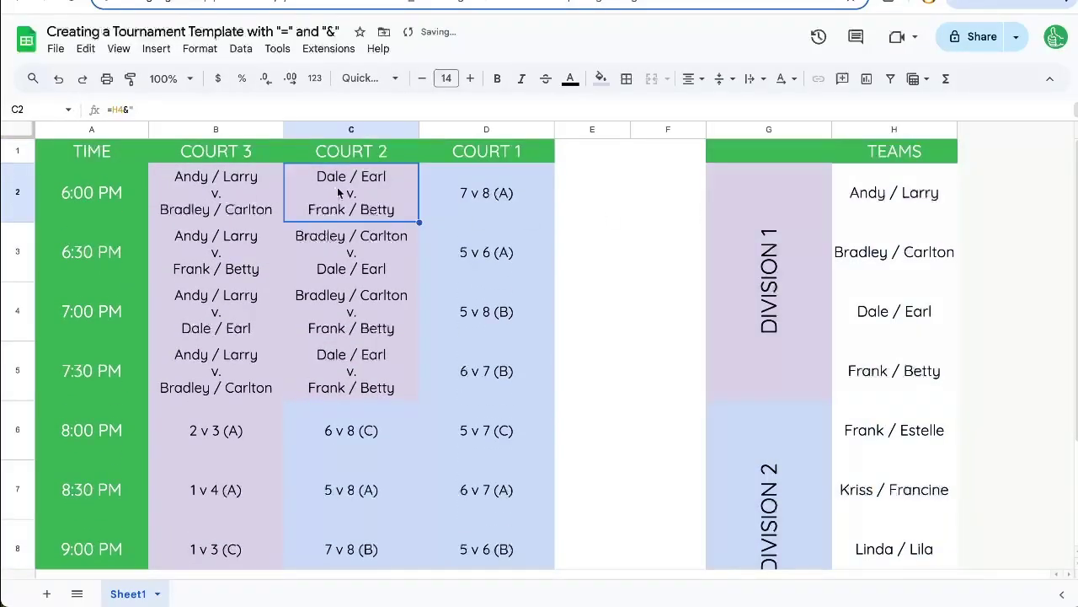
{"action": "left_click", "coordinate": [920, 208]}
{"action": "left_click", "coordinate": [790, 203]}
{"action": "left_click_drag", "start_coordinate": [790, 203], "coordinate": [926, 531]}
{"action": "scroll", "coordinate": [899, 400], "scroll_direction": "up", "scroll_amount": 2}
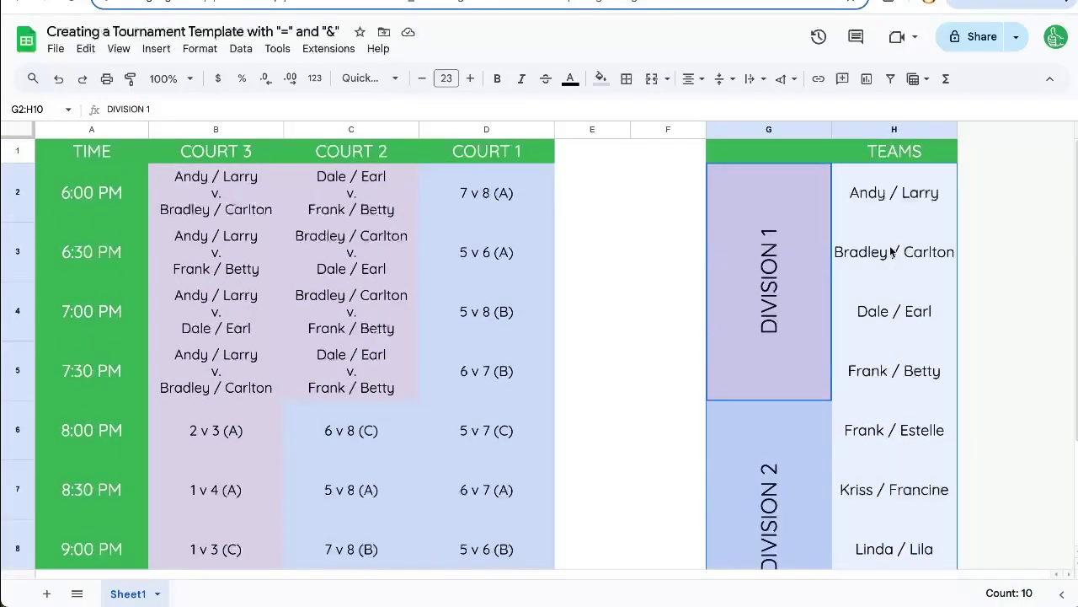
{"action": "left_click", "coordinate": [874, 201]}
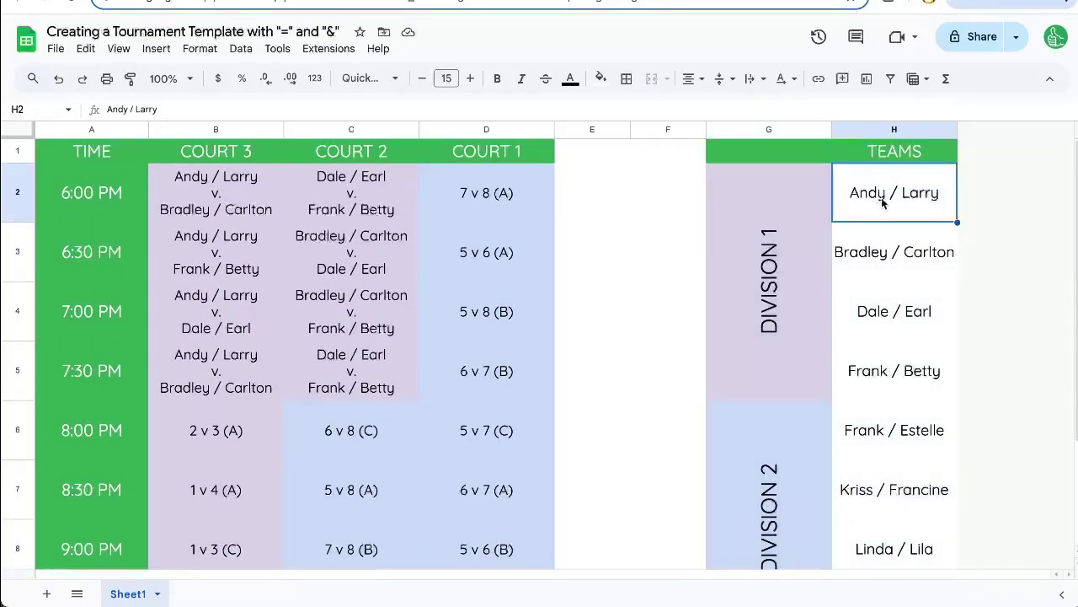
{"action": "left_click", "coordinate": [228, 189]}
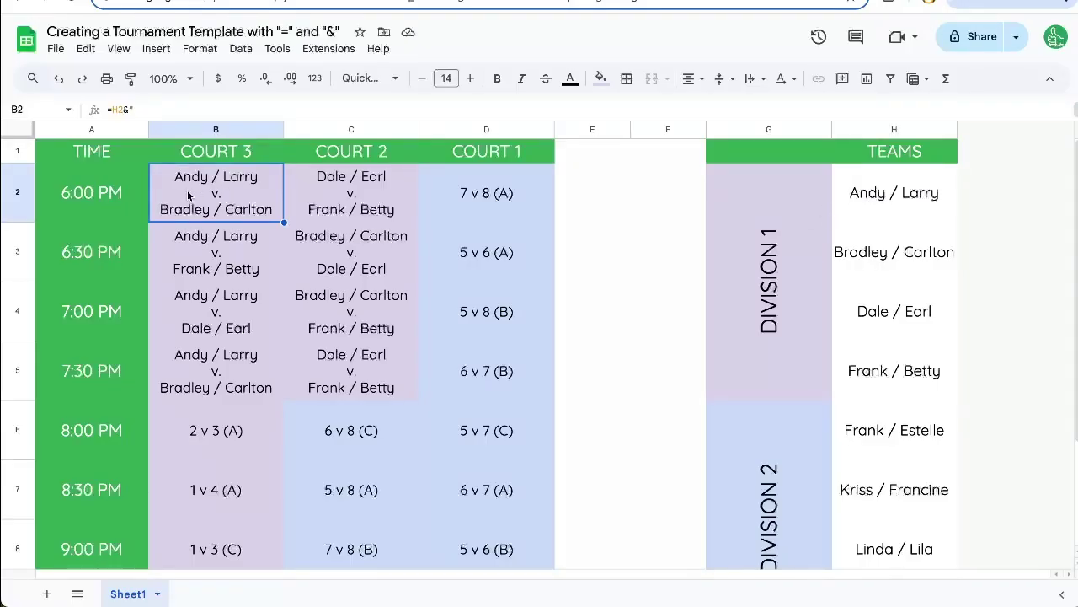
Step: Copy the first Division 1 team from H2 into F2 and check which cell the B2 formula references
{"action": "left_click", "coordinate": [874, 206]}
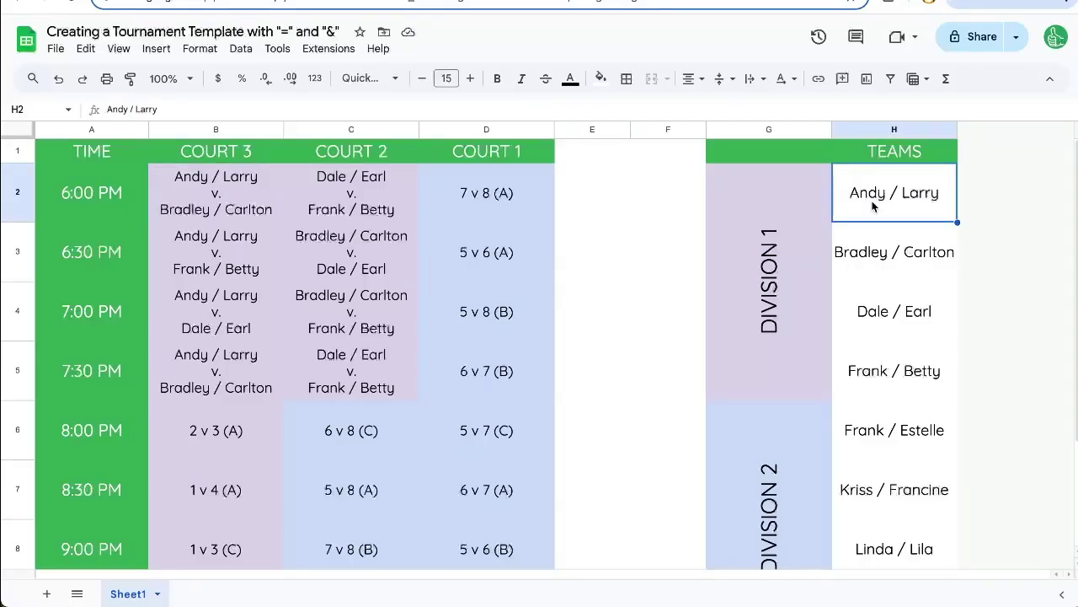
{"action": "key", "text": "ctrl+c"}
{"action": "key", "text": "Left"}
{"action": "key", "text": "Left"}
{"action": "key", "text": "ctrl+v"}
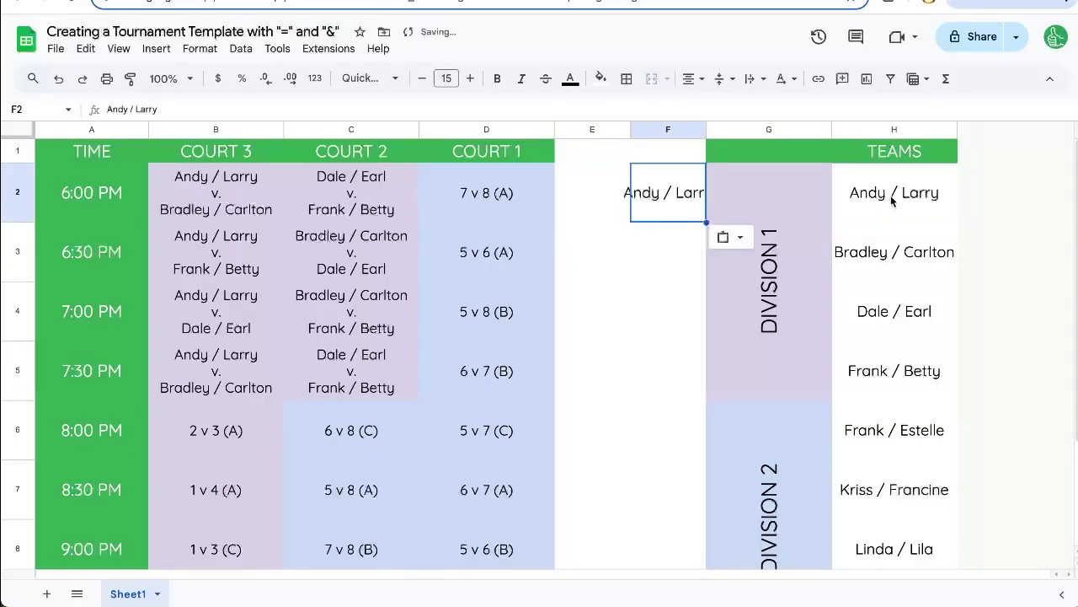
{"action": "left_click", "coordinate": [258, 216]}
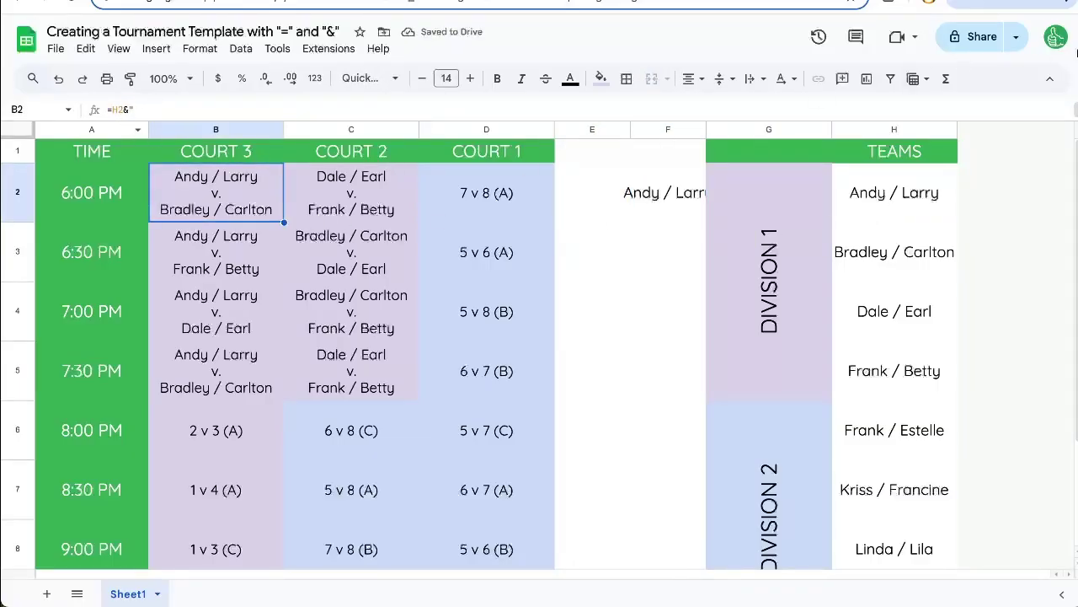
Step: Clear the copied team from F2 and return to the original entry in H2
{"action": "left_click", "coordinate": [697, 209]}
{"action": "key", "text": "Delete"}
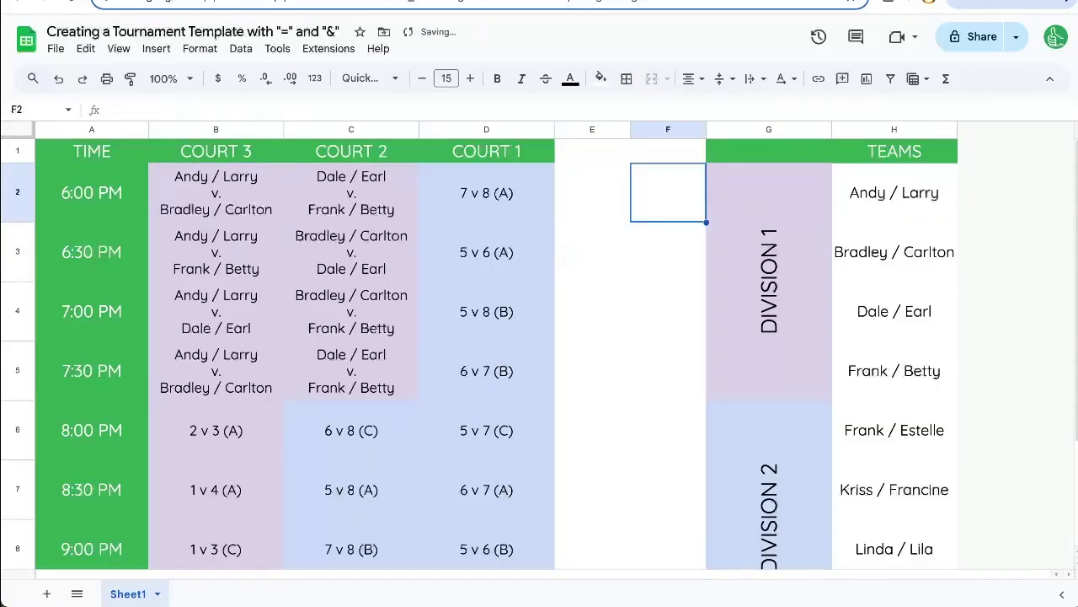
{"action": "left_click", "coordinate": [923, 177]}
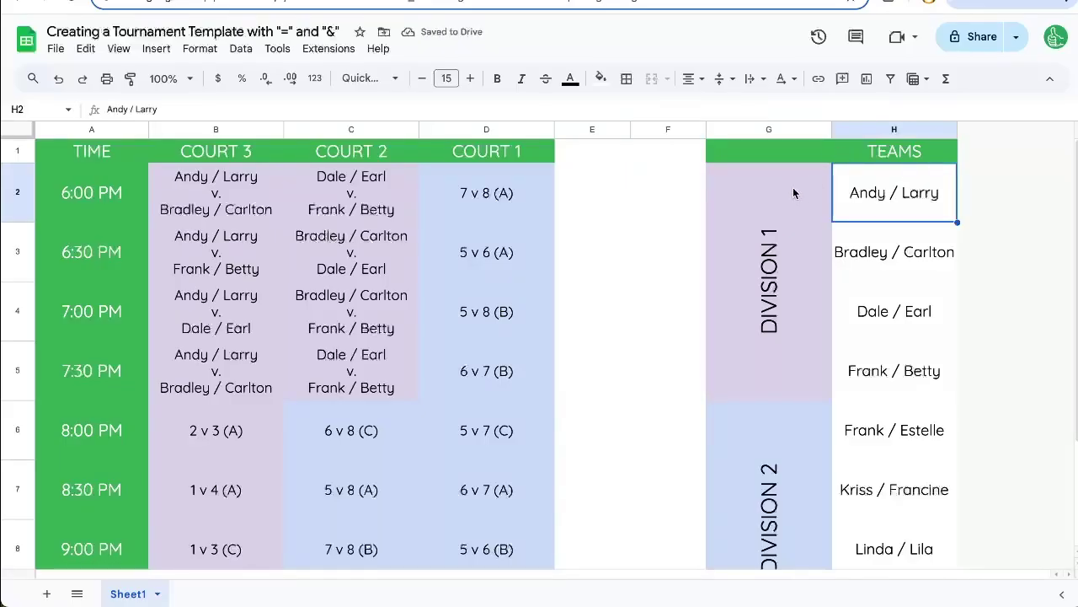
Step: Rearrange the division and team table so Division 1 occupies E1:F5 and Division 2 sits beside it in G1:H5
{"action": "left_click_drag", "start_coordinate": [802, 159], "coordinate": [927, 457]}
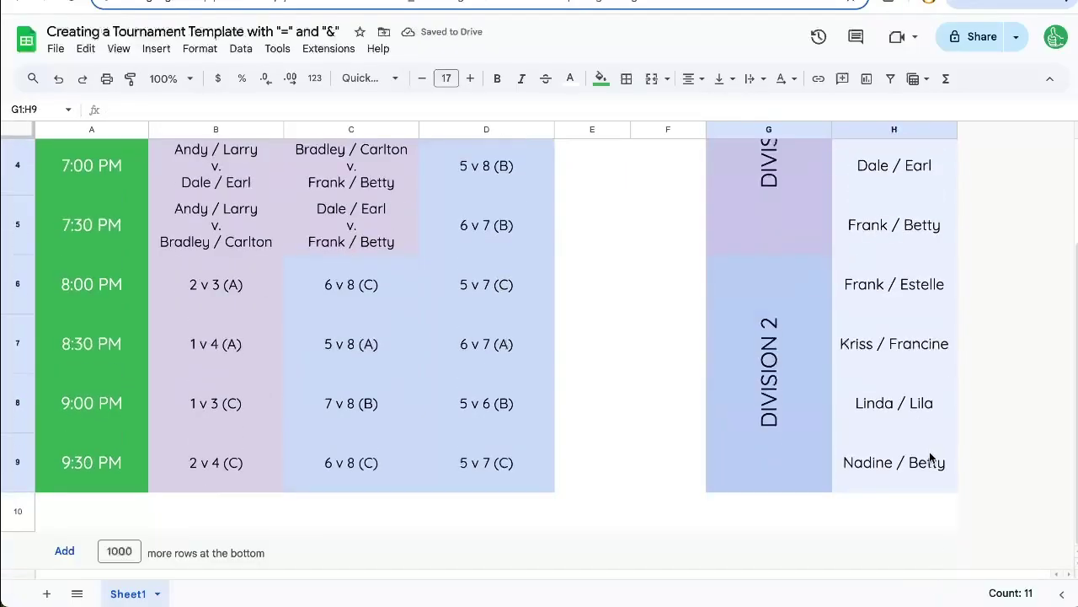
{"action": "scroll", "coordinate": [931, 458], "scroll_direction": "up", "scroll_amount": 3}
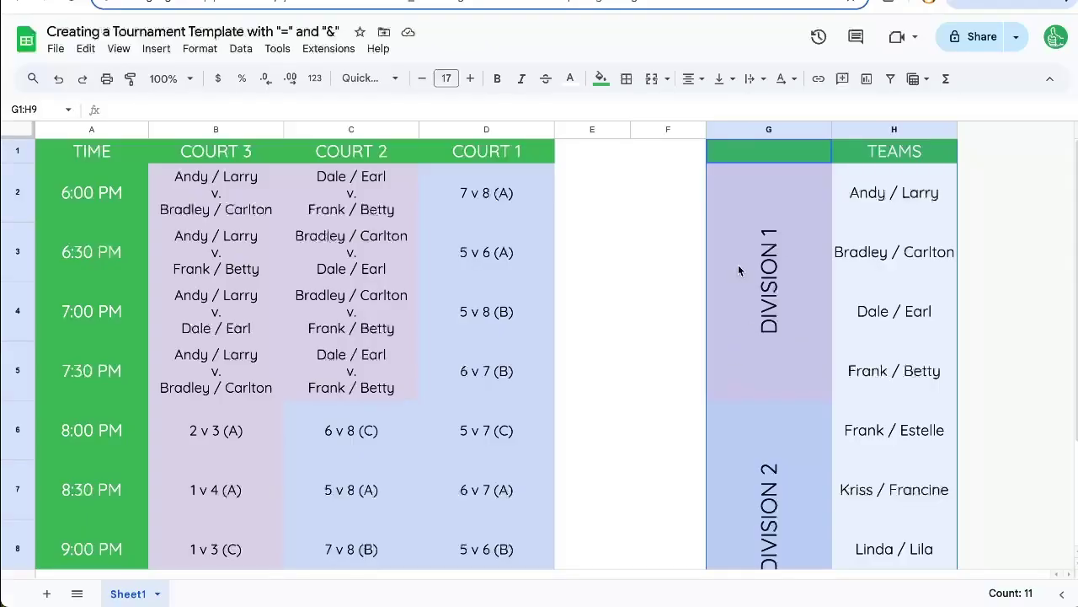
{"action": "left_click_drag", "start_coordinate": [770, 181], "coordinate": [916, 266]}
{"action": "left_click_drag", "start_coordinate": [708, 266], "coordinate": [556, 266]}
{"action": "left_click_drag", "start_coordinate": [783, 412], "coordinate": [950, 569]}
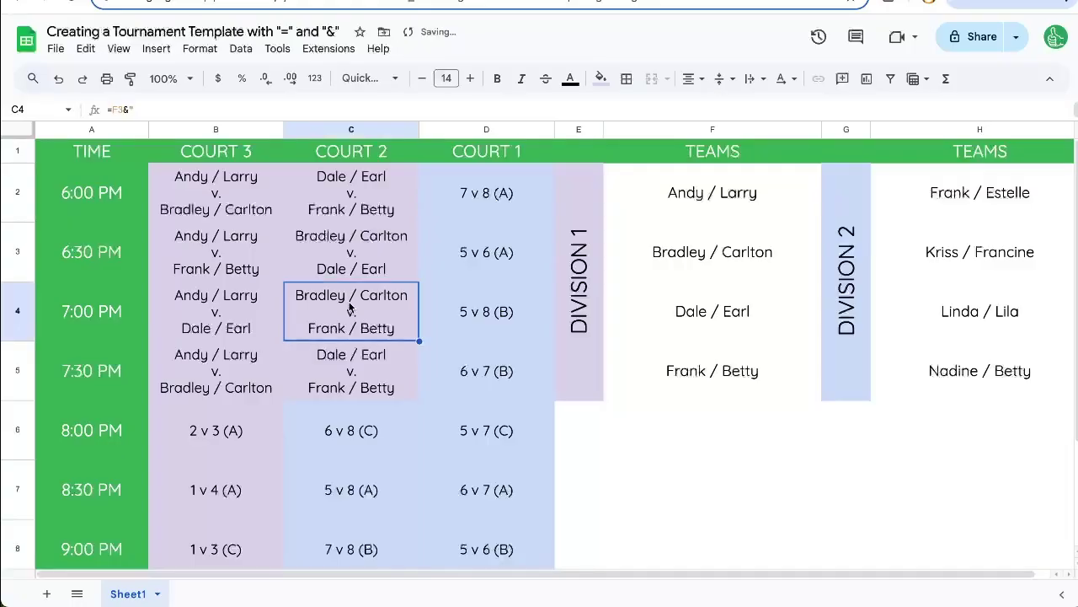
Step: Check the team references in the C2 and C4 matchup formulas against the Division 1 team list in F2:F5
{"action": "left_click", "coordinate": [357, 209]}
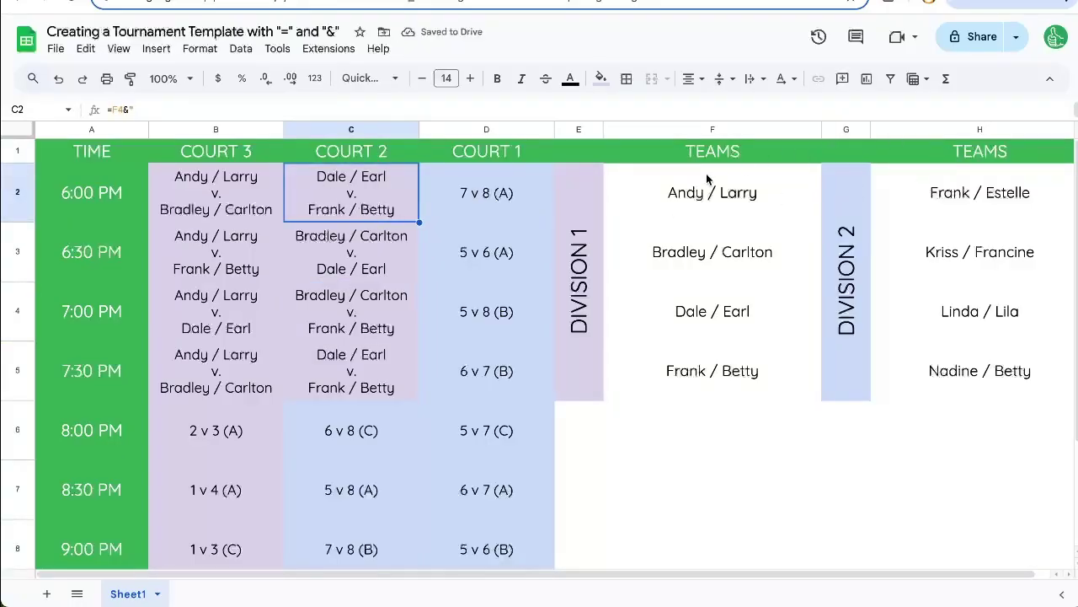
{"action": "left_click_drag", "start_coordinate": [706, 178], "coordinate": [706, 396]}
{"action": "left_click_drag", "start_coordinate": [585, 204], "coordinate": [715, 327]}
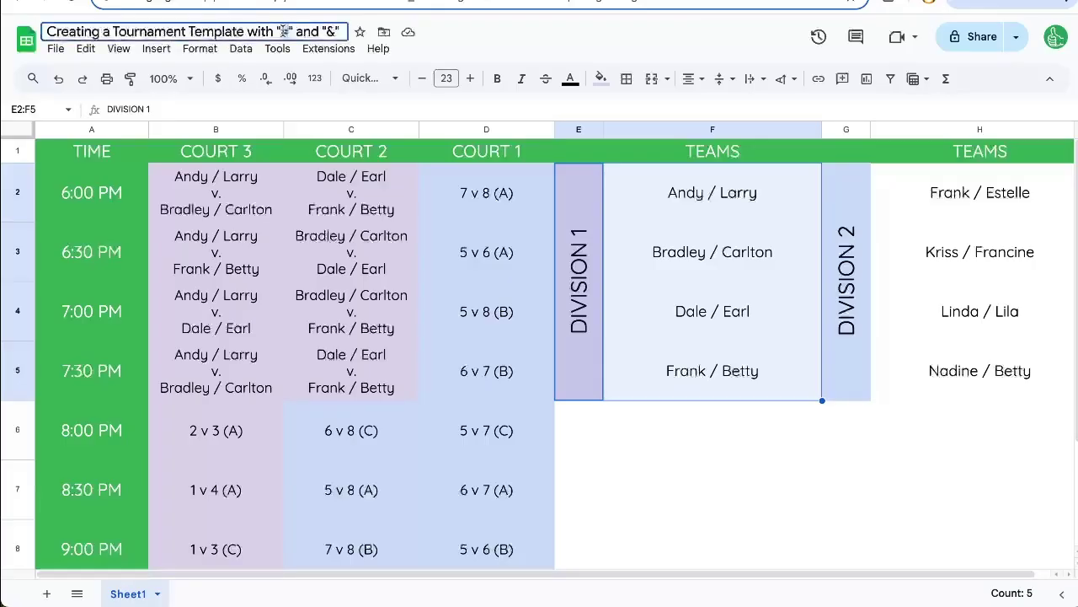
{"action": "left_click", "coordinate": [338, 216]}
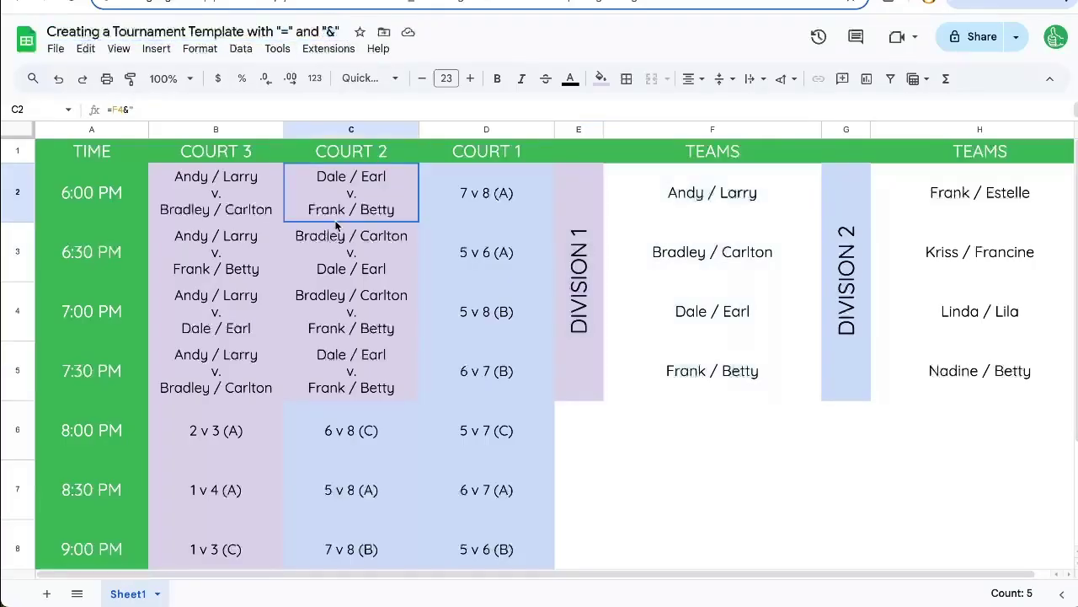
{"action": "double_click", "coordinate": [344, 195]}
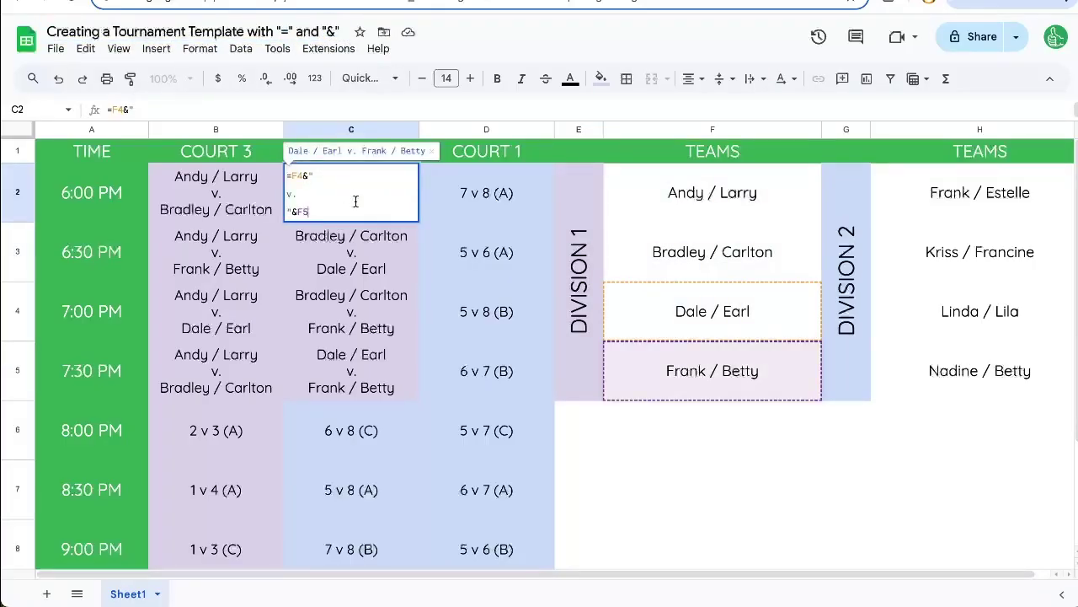
{"action": "left_click", "coordinate": [394, 292]}
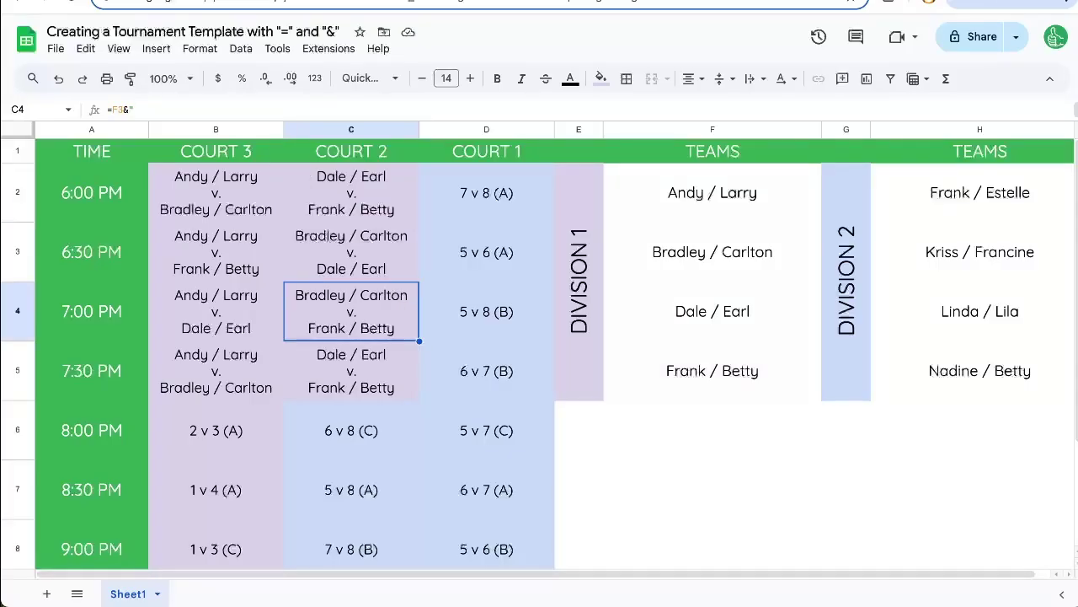
{"action": "left_click", "coordinate": [427, 305]}
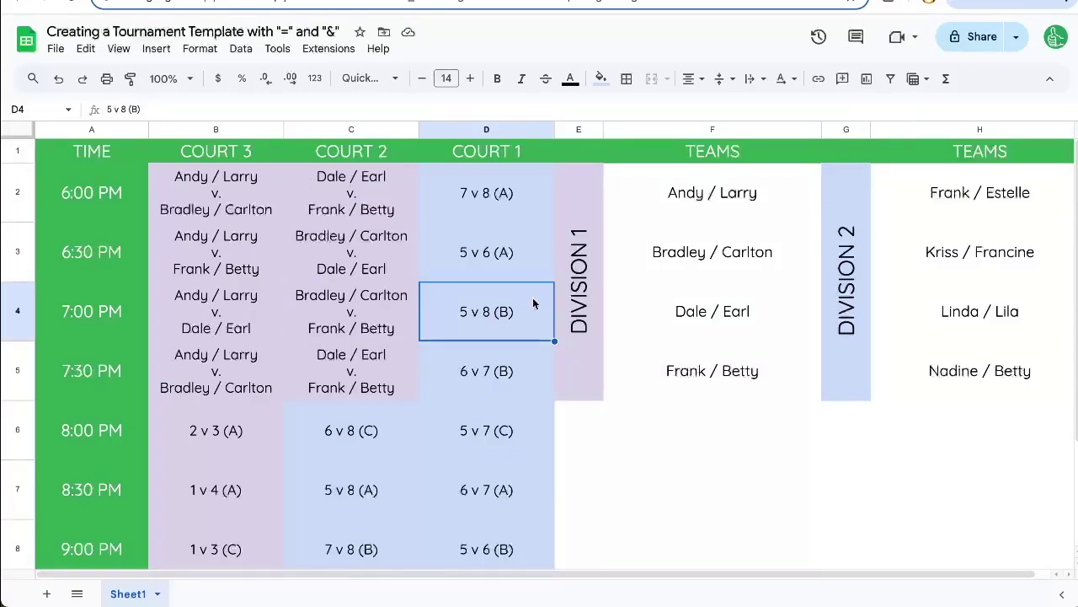